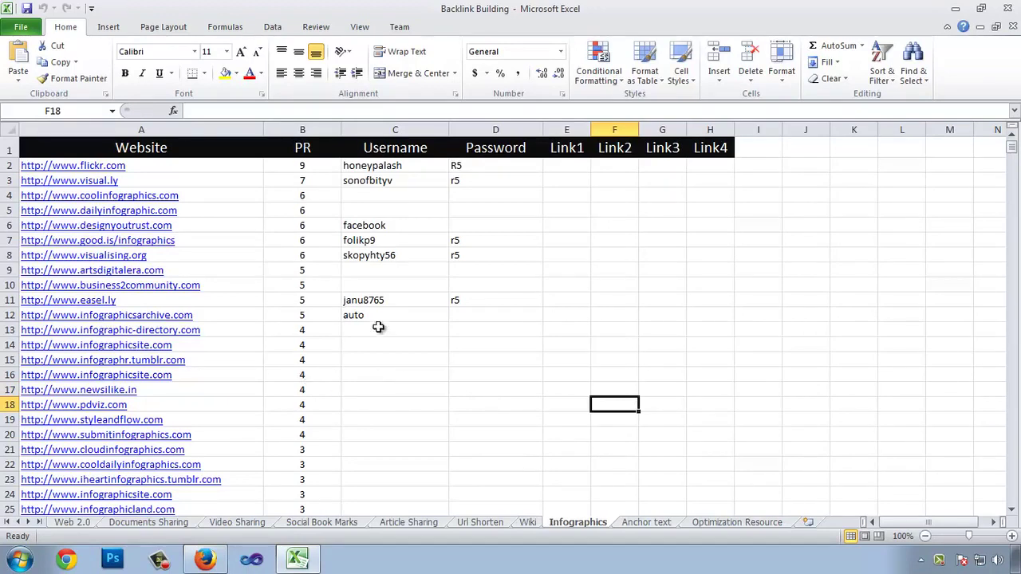
Copy the Flickr website address from the first website row of the Infographics sheet.
drag(378, 317, 383, 179)
click(716, 297)
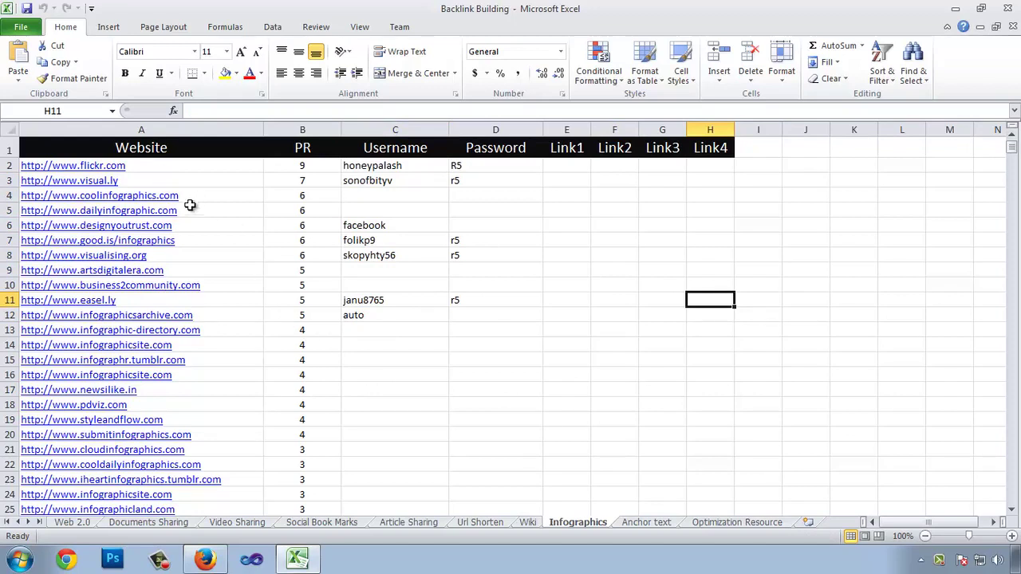
click(168, 169)
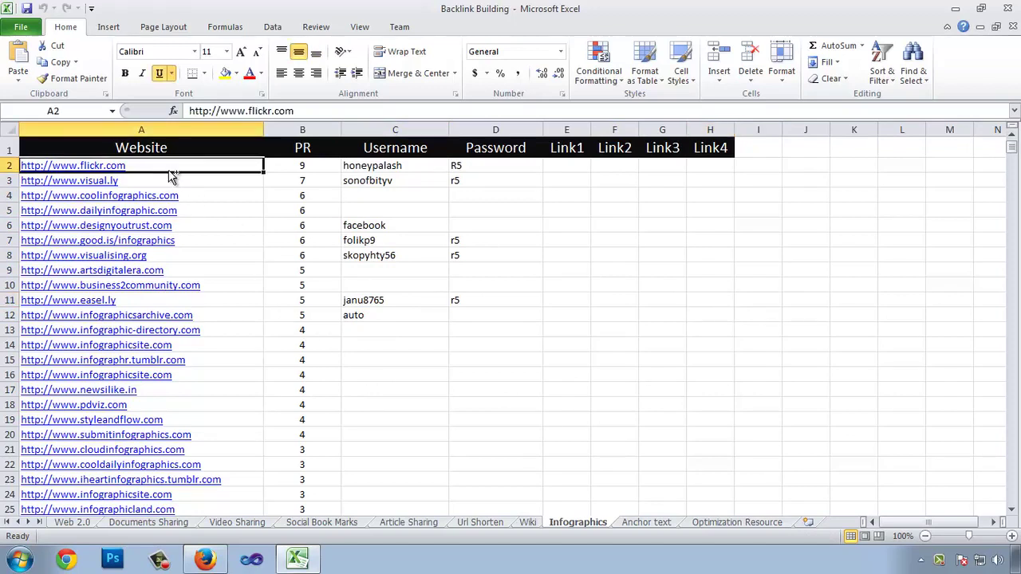
key(ctrl+c)
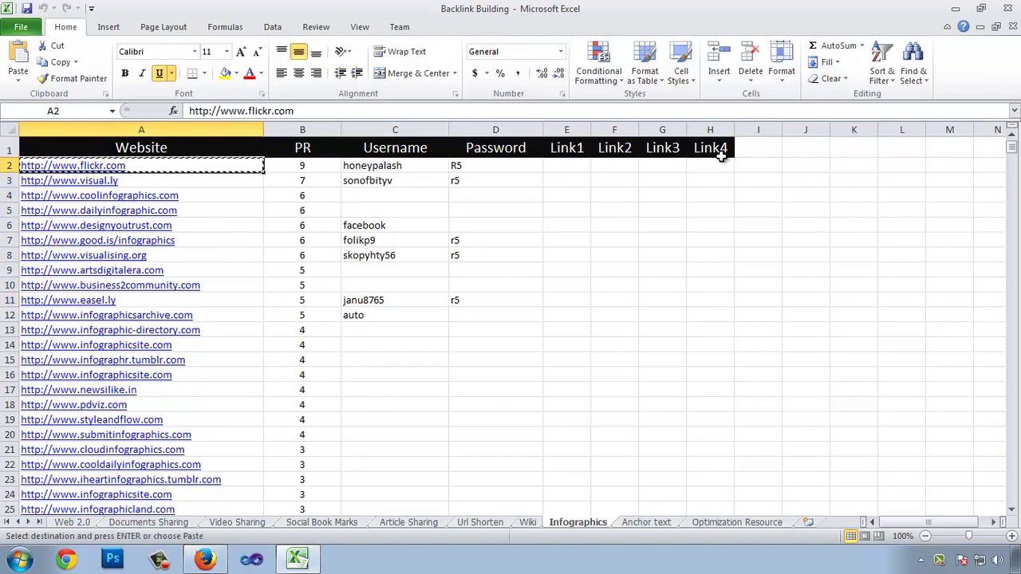
Look at the infographic images stored in the Infographics folder inside the desktop's Articles folder.
click(954, 8)
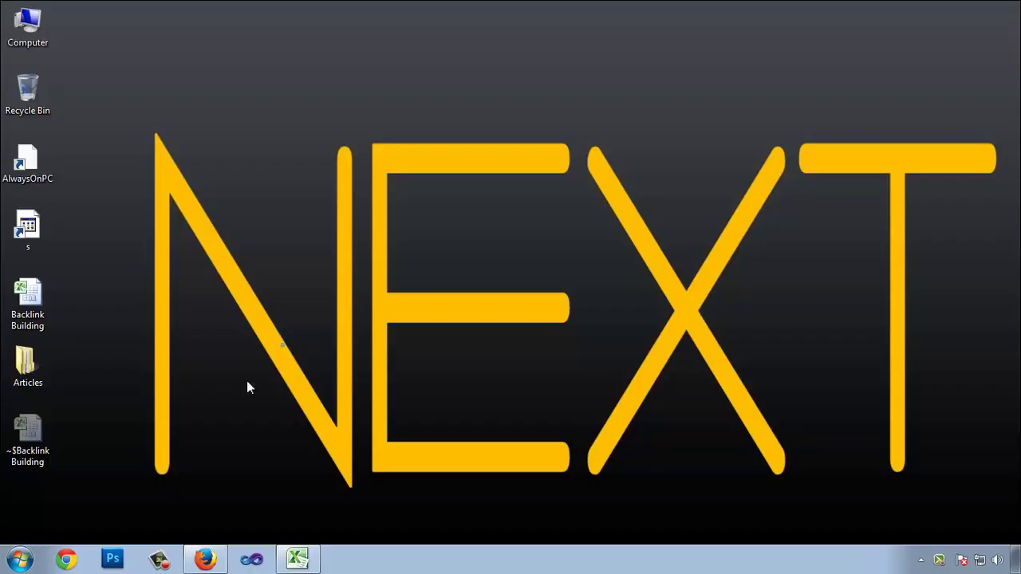
double_click(47, 381)
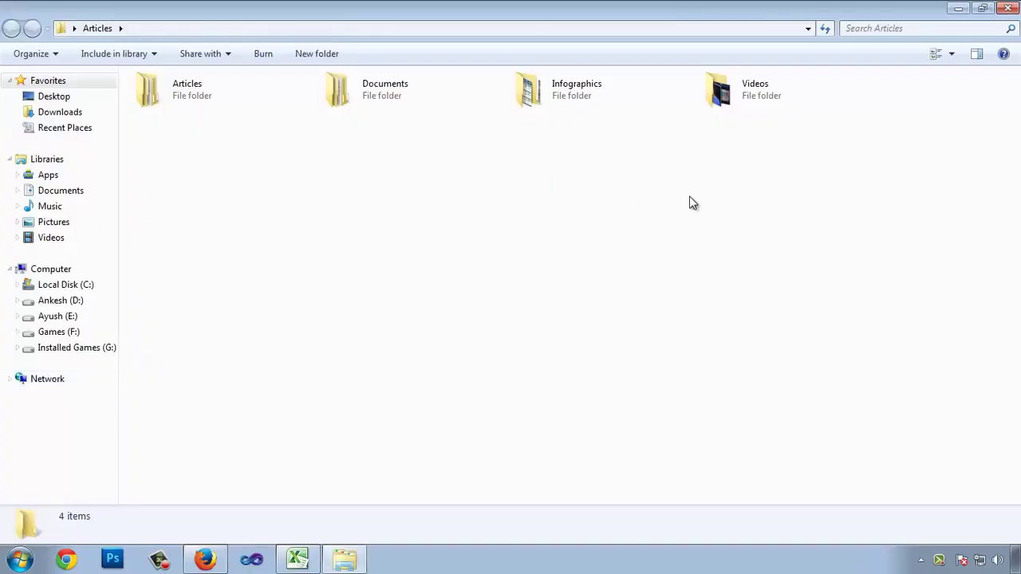
double_click(571, 92)
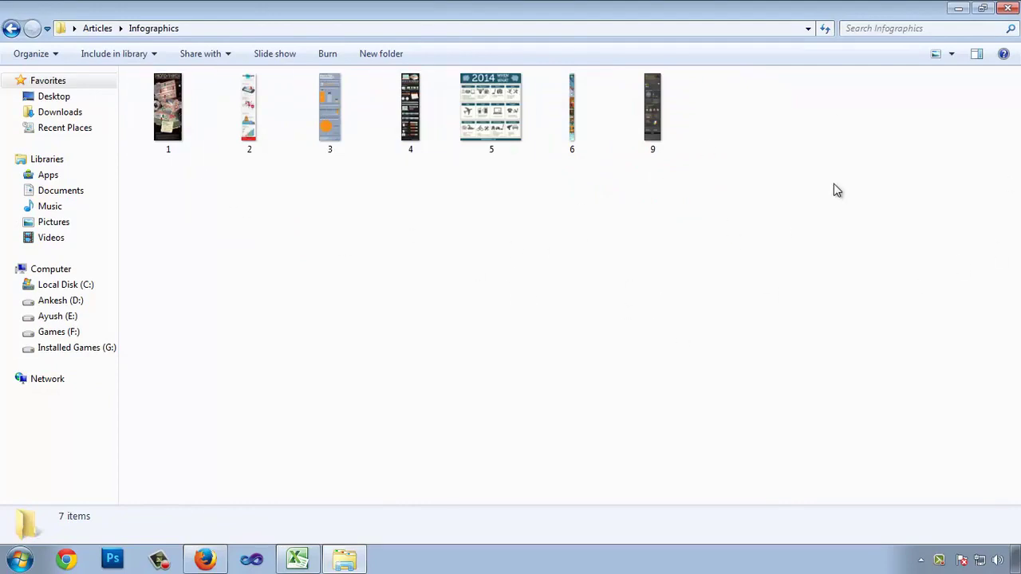
click(1008, 10)
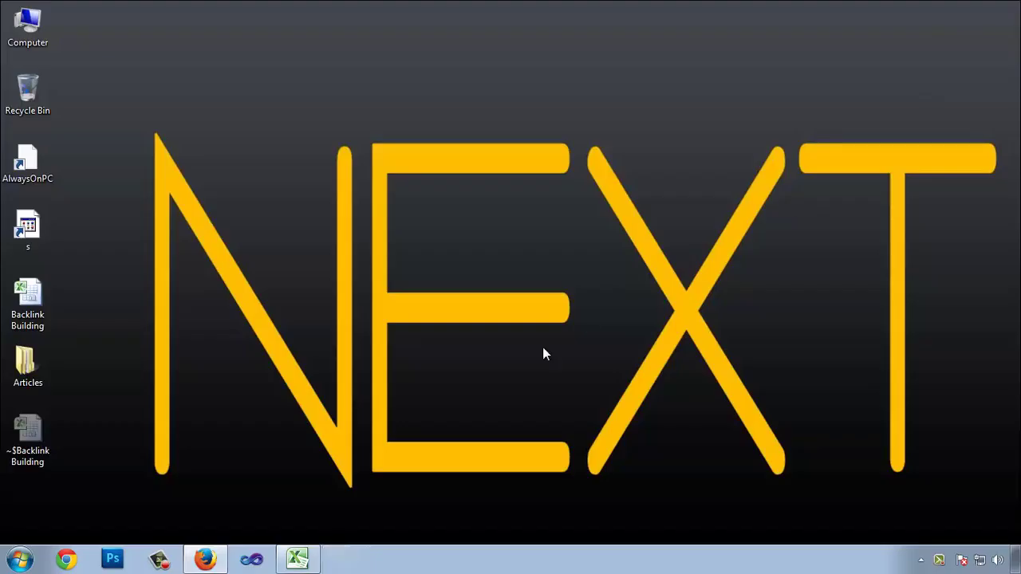
click(205, 559)
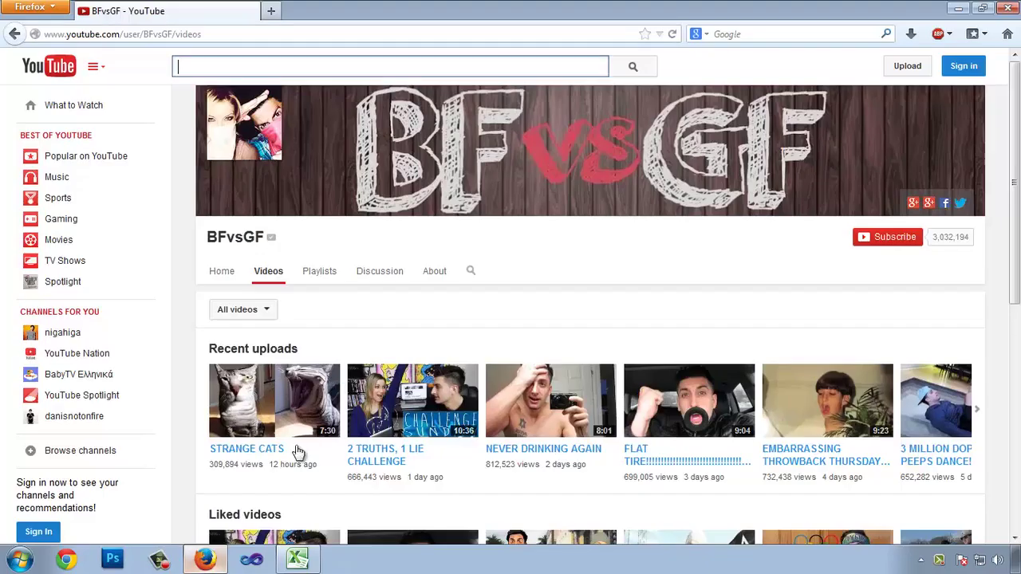
click(270, 11)
key(ctrl+v)
key(Return)
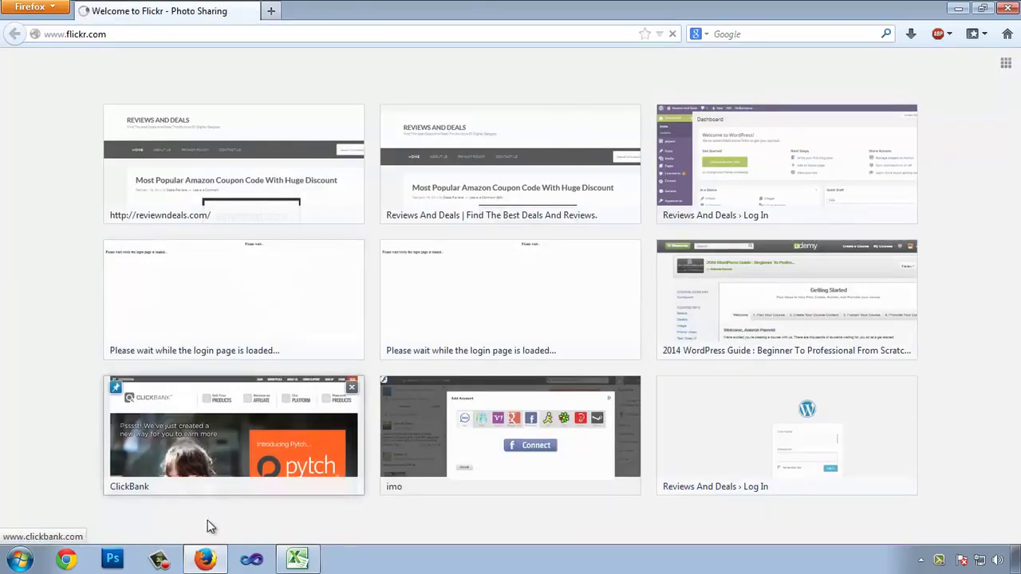
Copy the Flickr account's username from the Excel backlink sheet and return to Firefox.
click(297, 559)
click(364, 165)
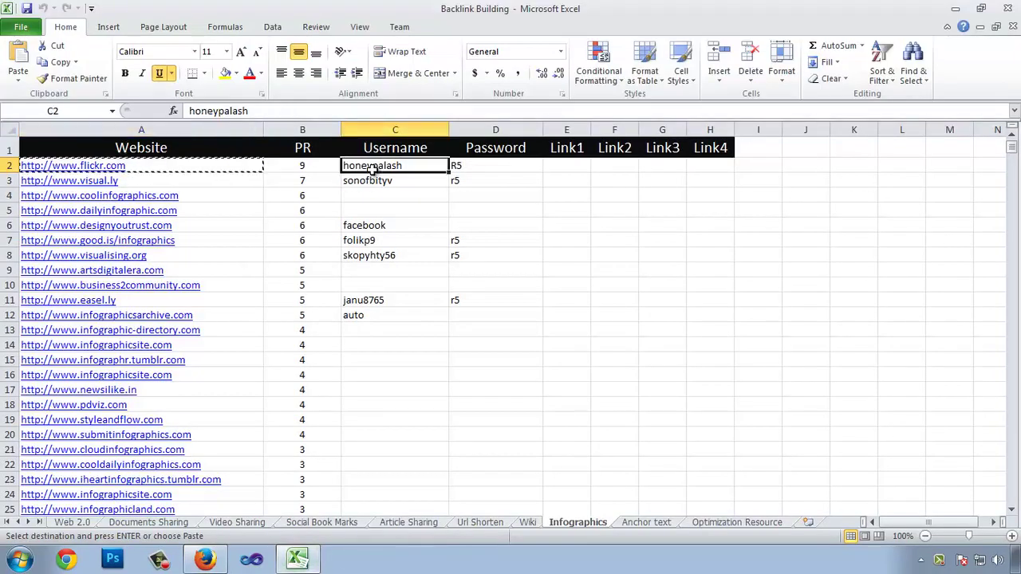
key(ctrl+c)
click(205, 559)
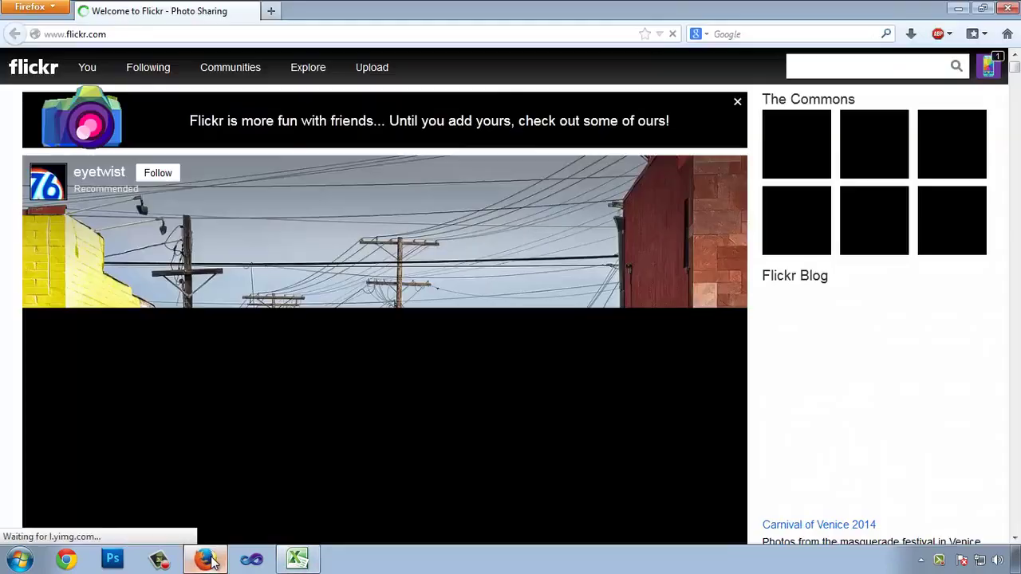
Open Flickr's upload page and add all seven images from the Infographics folder.
mouse_move(90, 71)
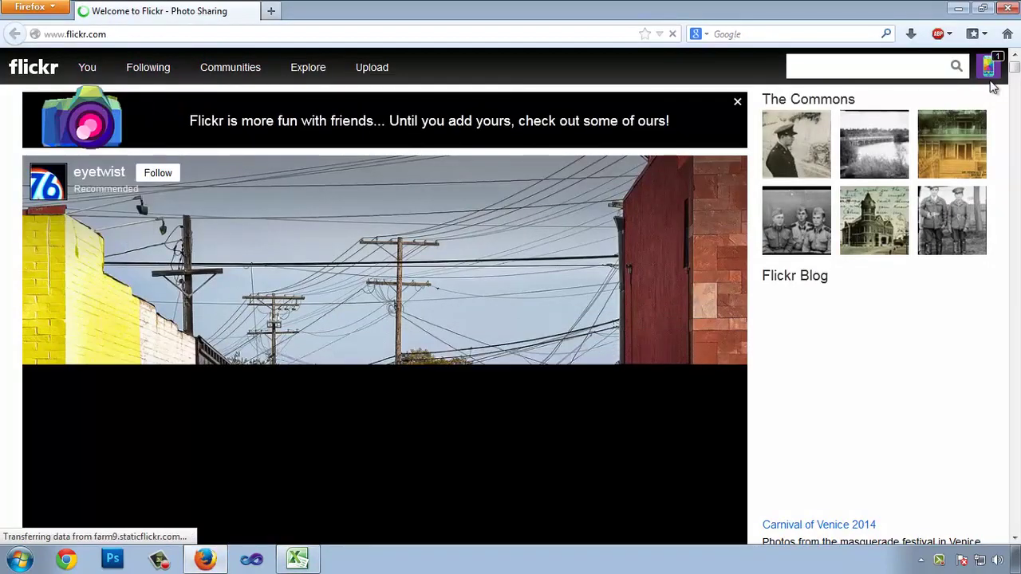
mouse_move(988, 67)
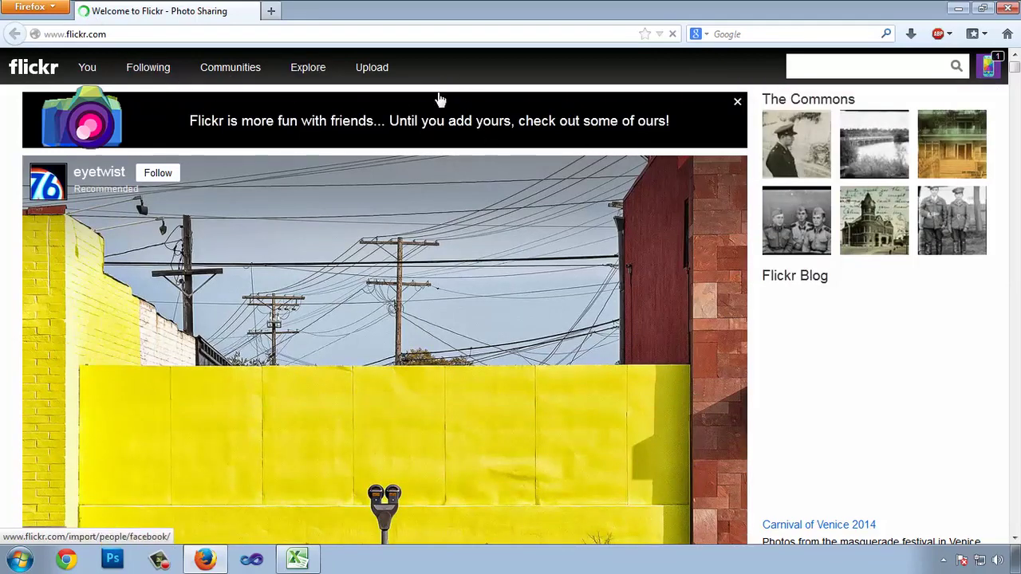
click(364, 70)
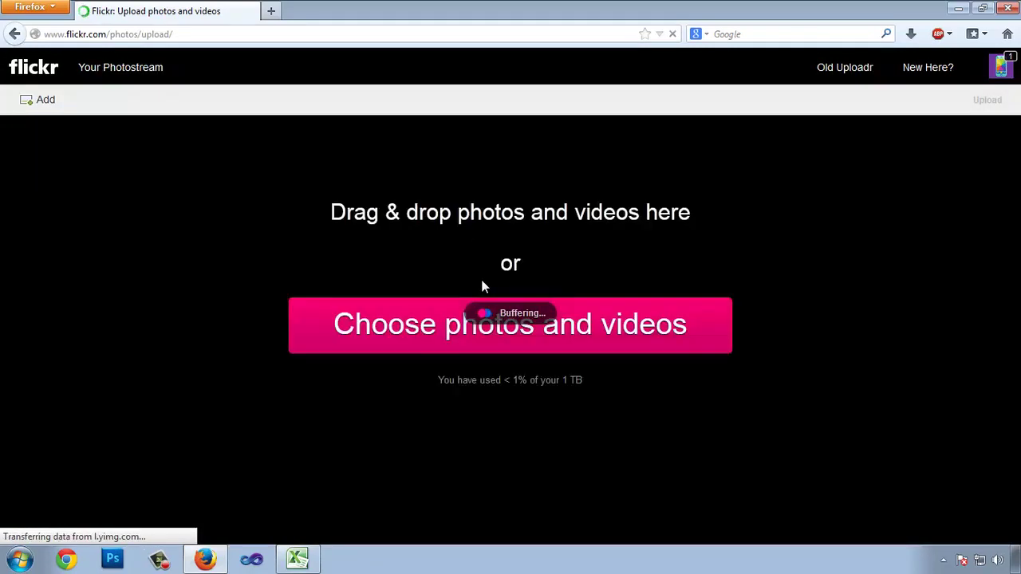
click(517, 319)
drag(477, 280, 139, 94)
click(381, 334)
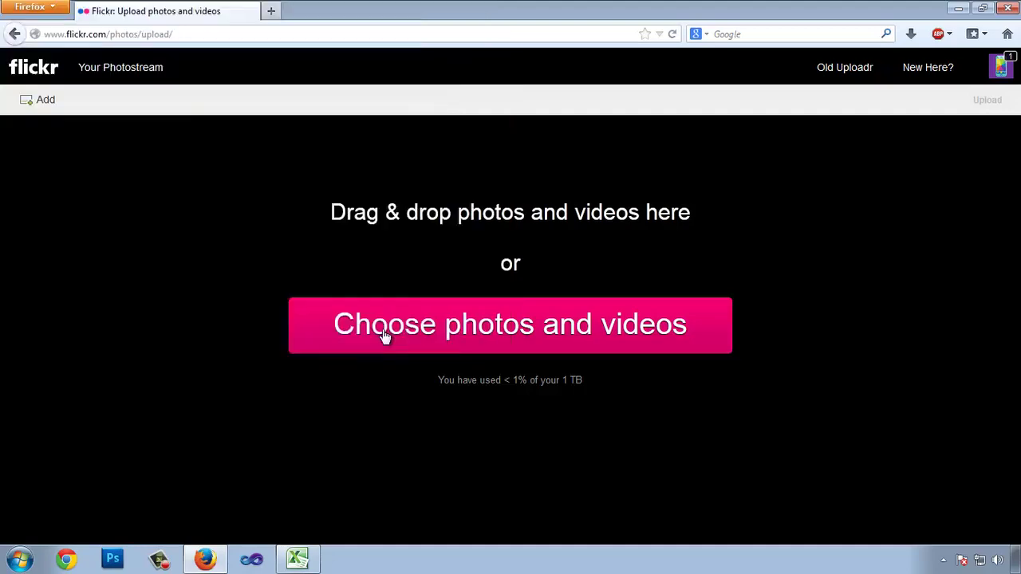
click(238, 256)
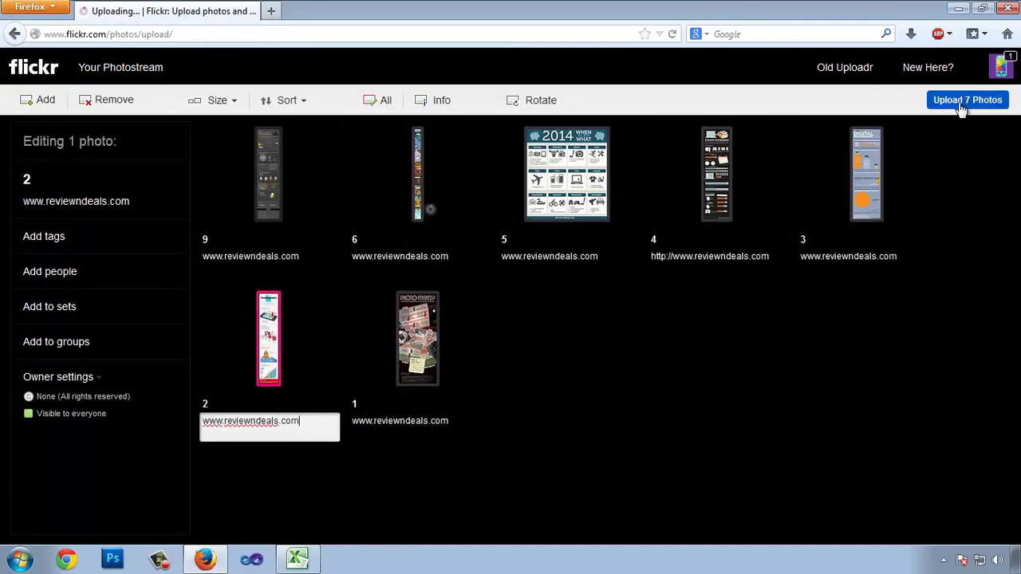
click(962, 106)
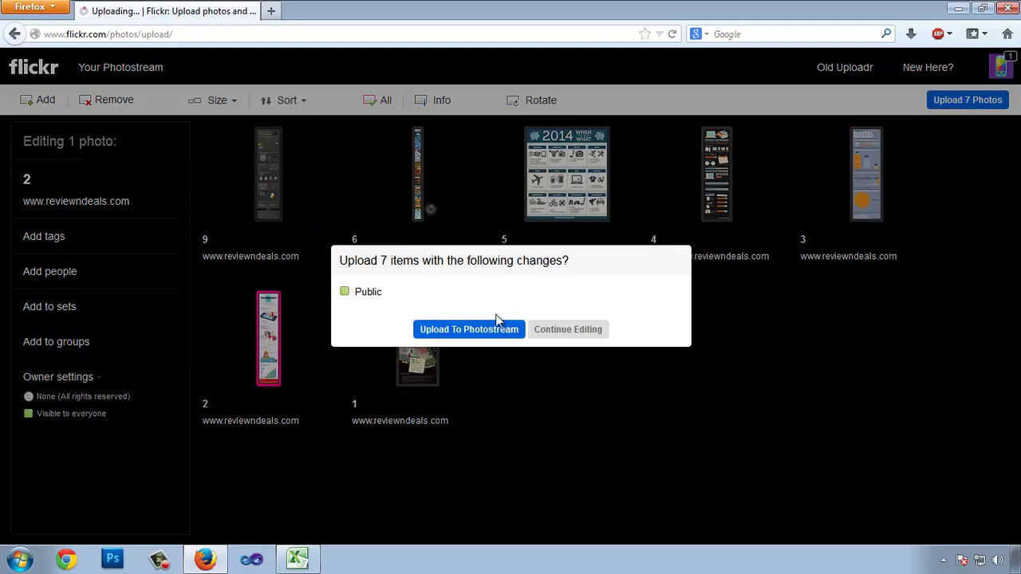
click(459, 330)
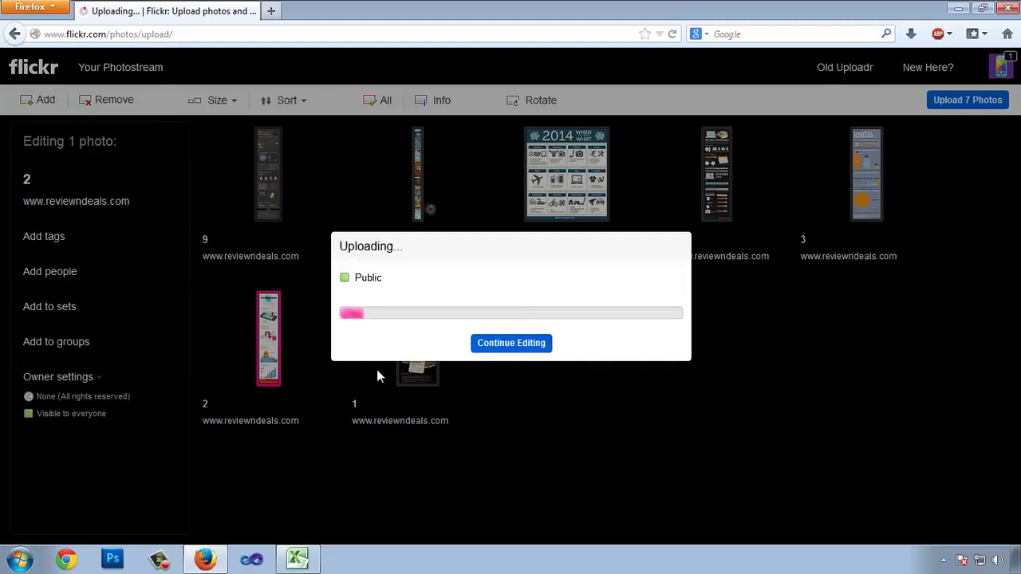
Copy the visual.ly address from the Excel backlink sheet and open it in a new Firefox tab.
click(296, 558)
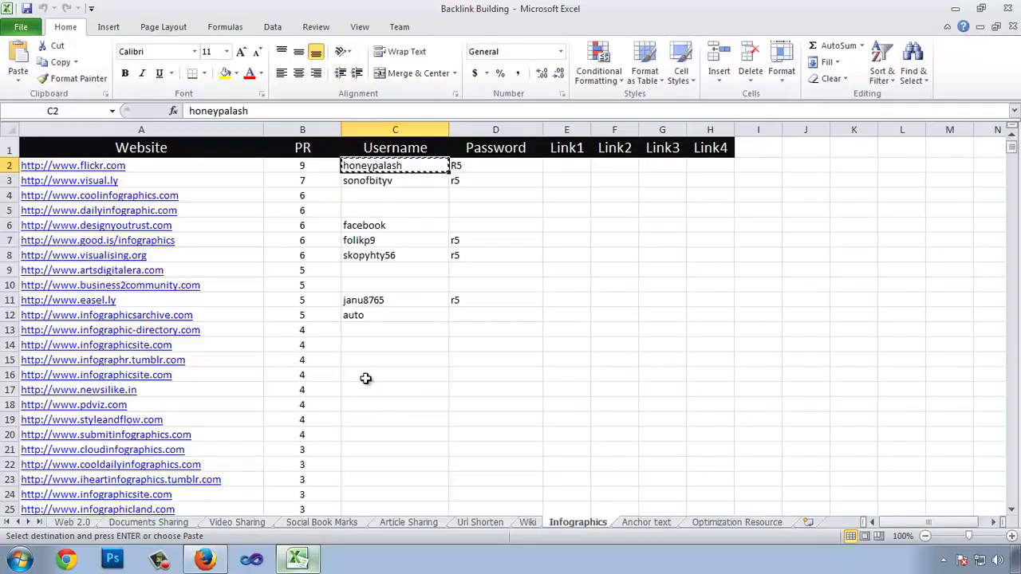
click(187, 186)
key(ctrl+c)
click(205, 558)
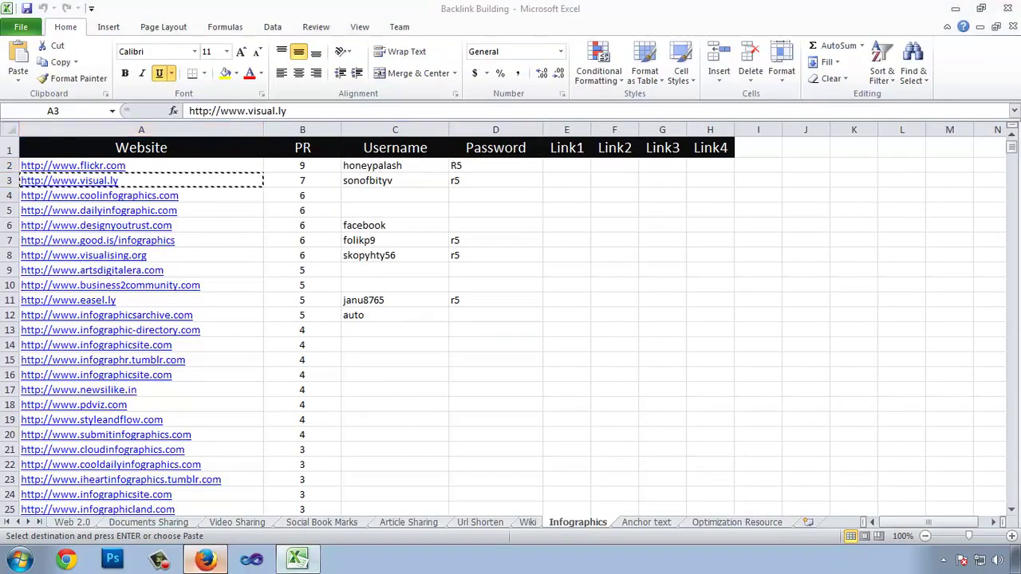
click(272, 11)
key(ctrl+v)
key(Return)
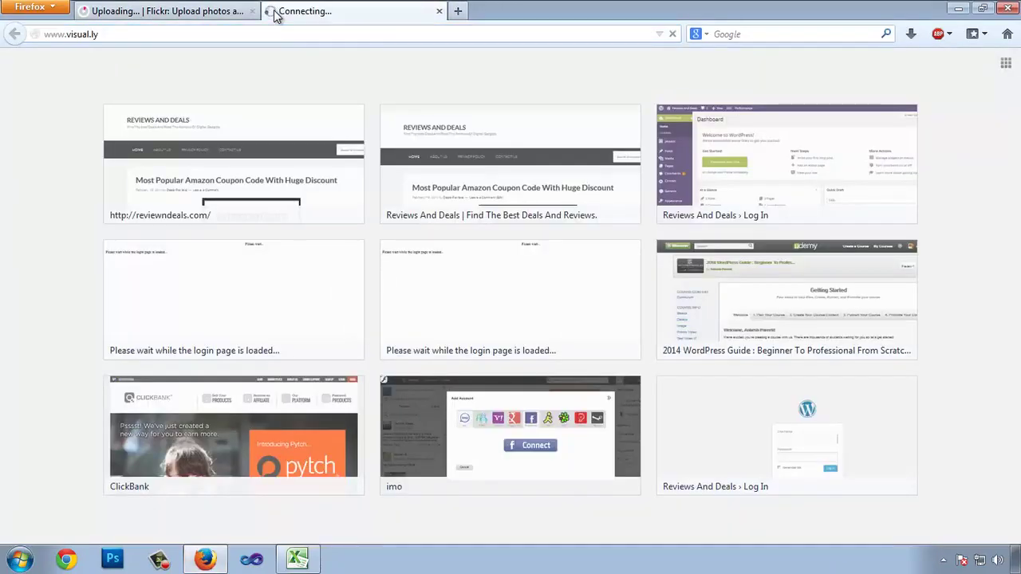
Copy the visual.ly account's username from the Excel backlink sheet and return to Firefox.
click(297, 558)
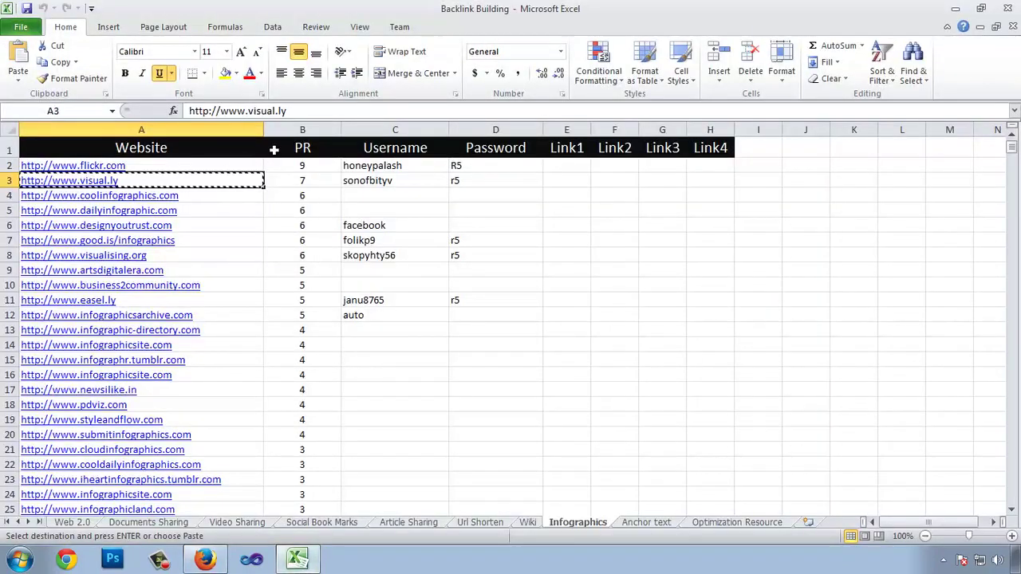
click(371, 181)
key(ctrl+c)
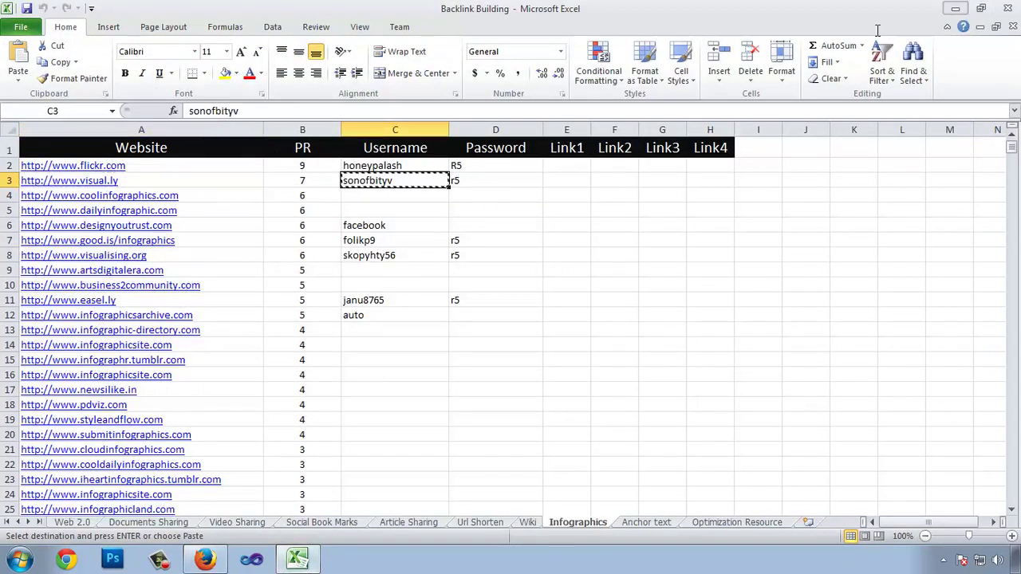
click(954, 8)
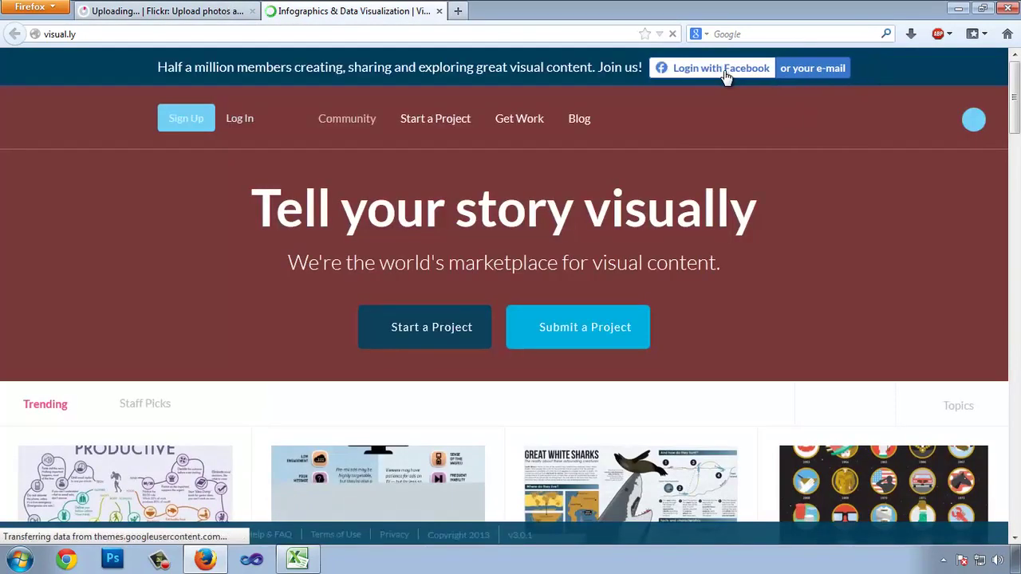
Log in to the existing visual.ly account with its username and password, and glance at the Flickr upload meanwhile.
click(831, 70)
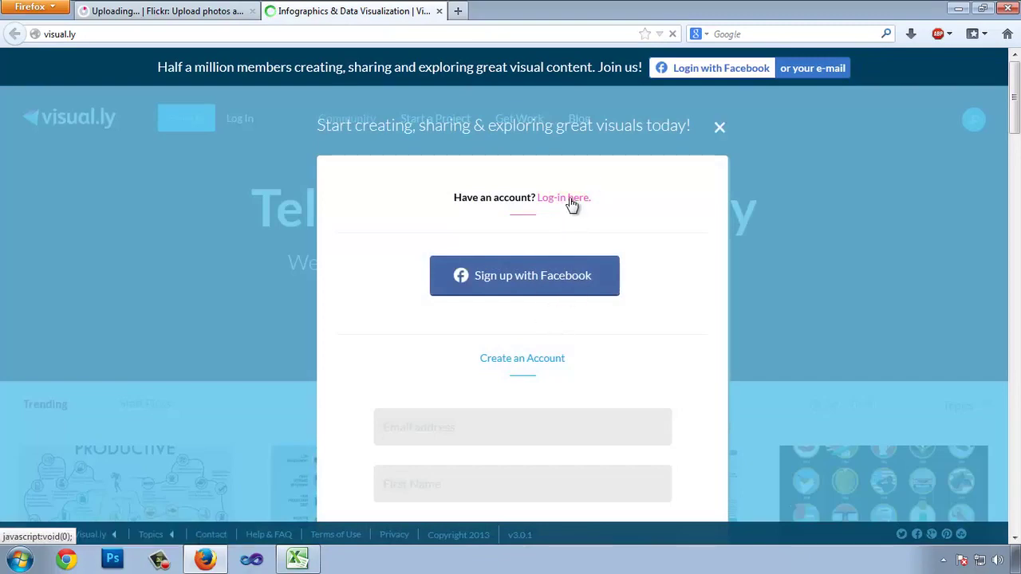
click(569, 200)
click(468, 269)
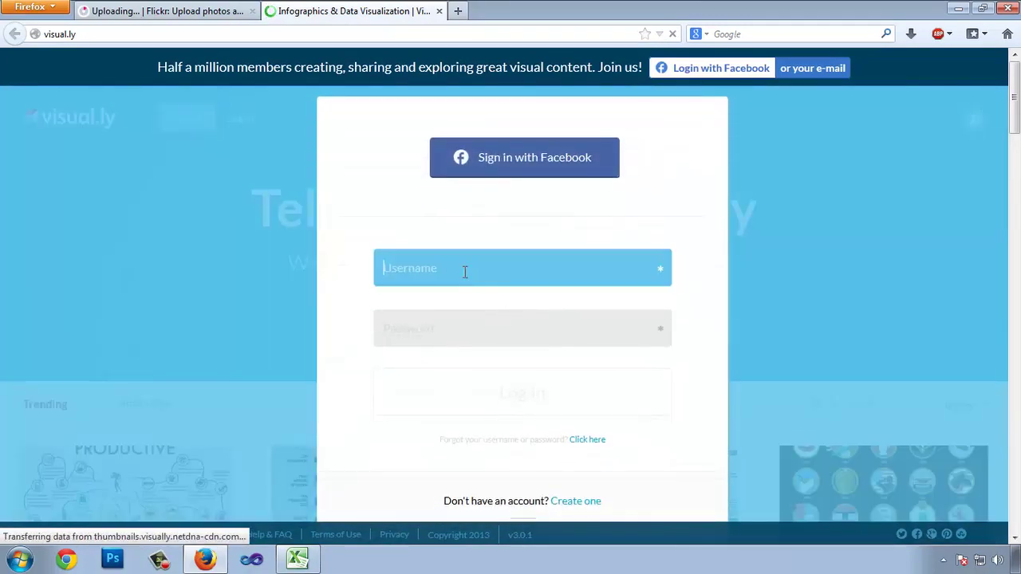
text(sonofbityv)
click(436, 328)
text(•••••••)
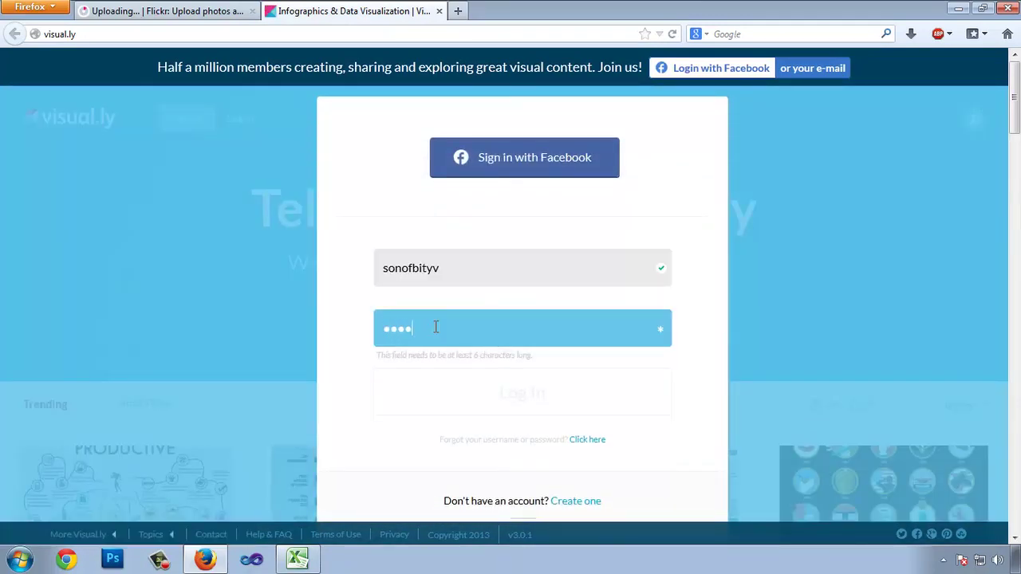
key(ctrl+a)
text(••••••••)
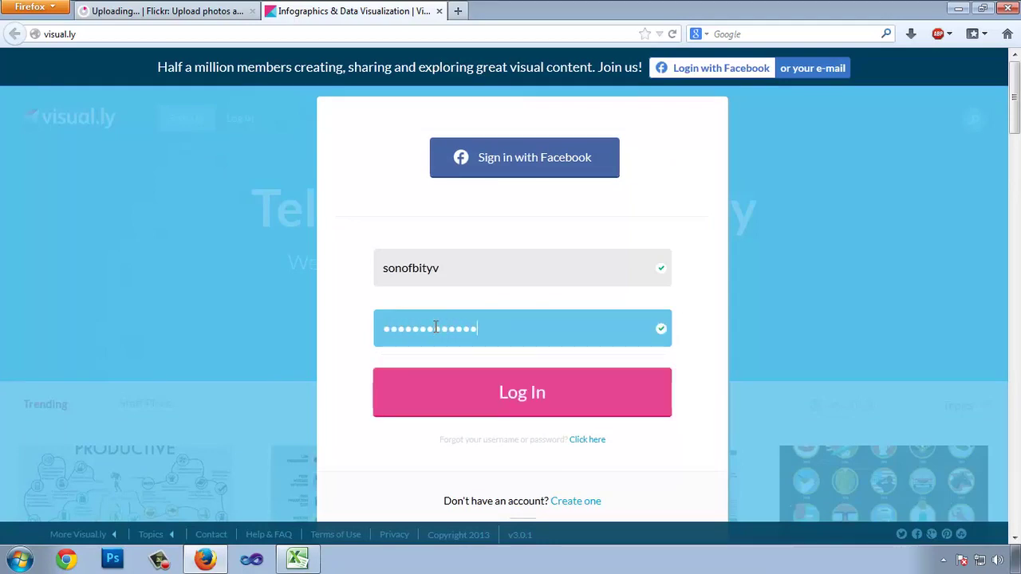
click(474, 386)
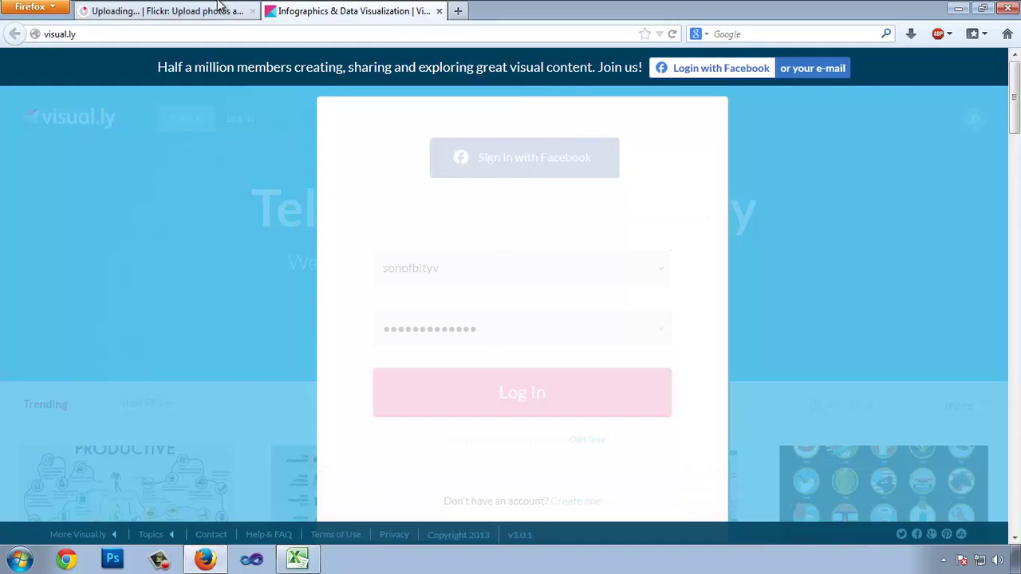
click(223, 10)
click(351, 10)
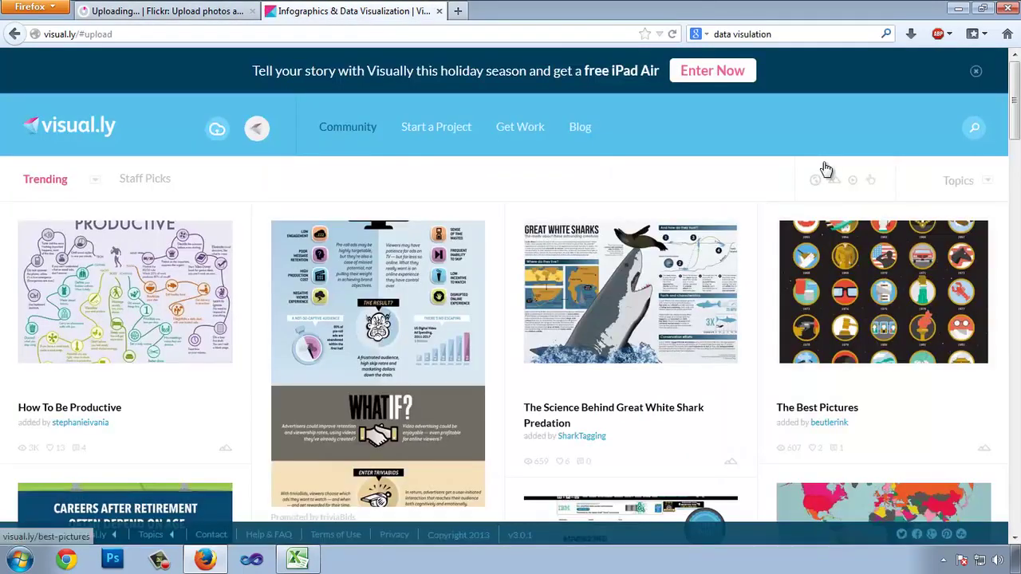
Dismiss the holiday promotion banner and start a new upload of the Infographic type.
click(978, 75)
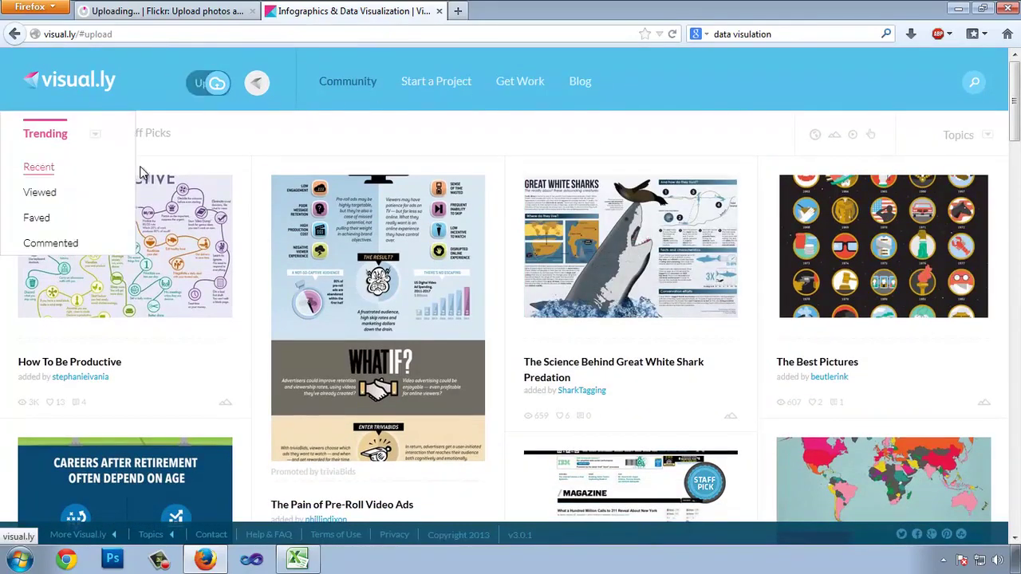
click(196, 84)
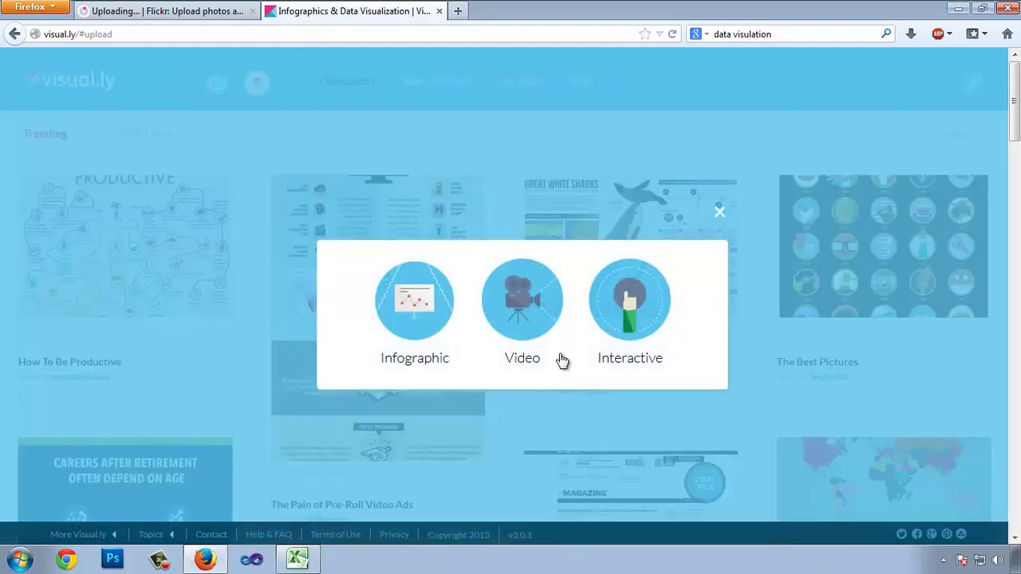
click(408, 326)
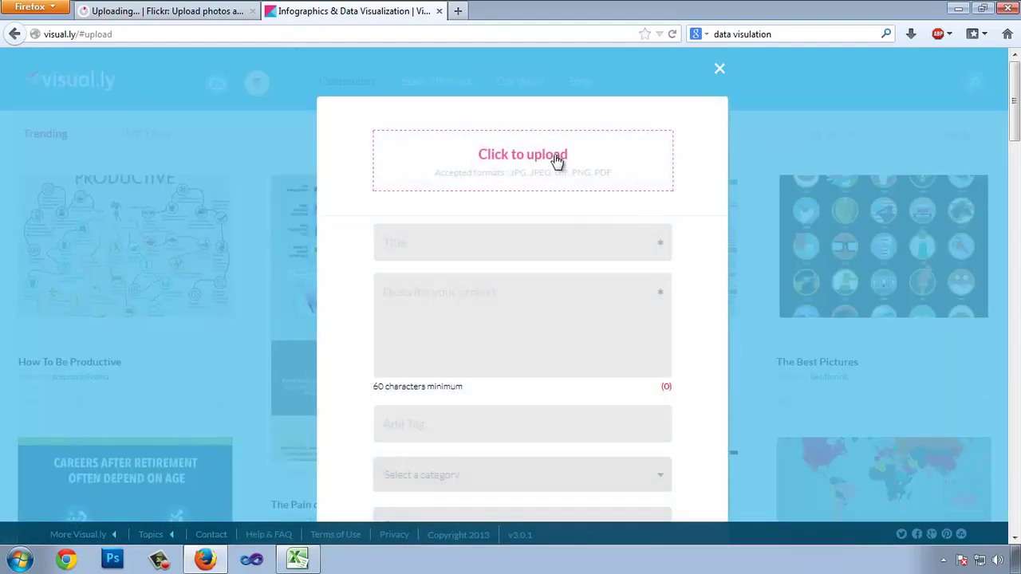
Upload infographic image 3 from the Infographics folder inside Articles to the visual.ly submission form.
click(556, 160)
double_click(192, 184)
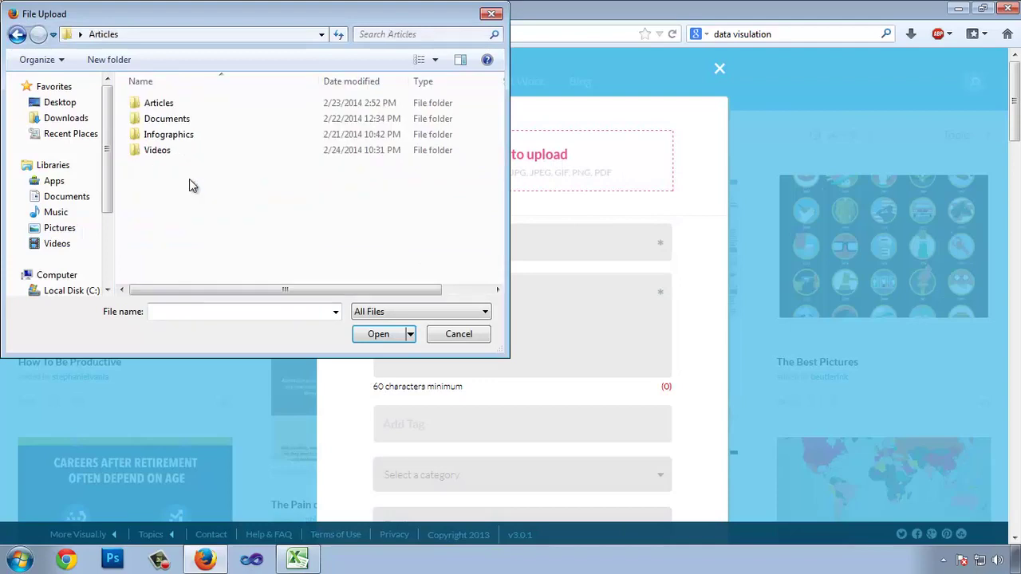
double_click(166, 136)
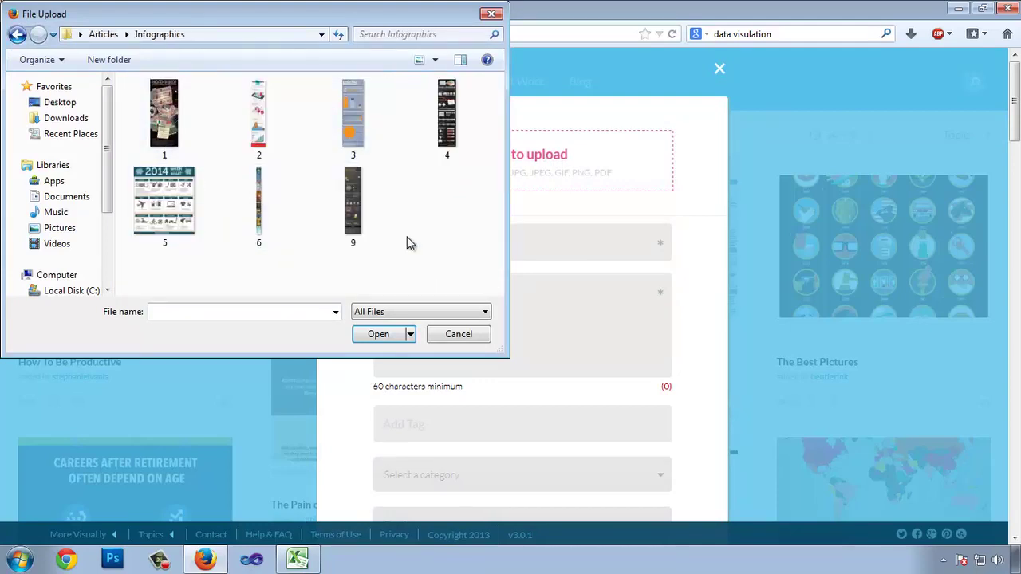
click(353, 210)
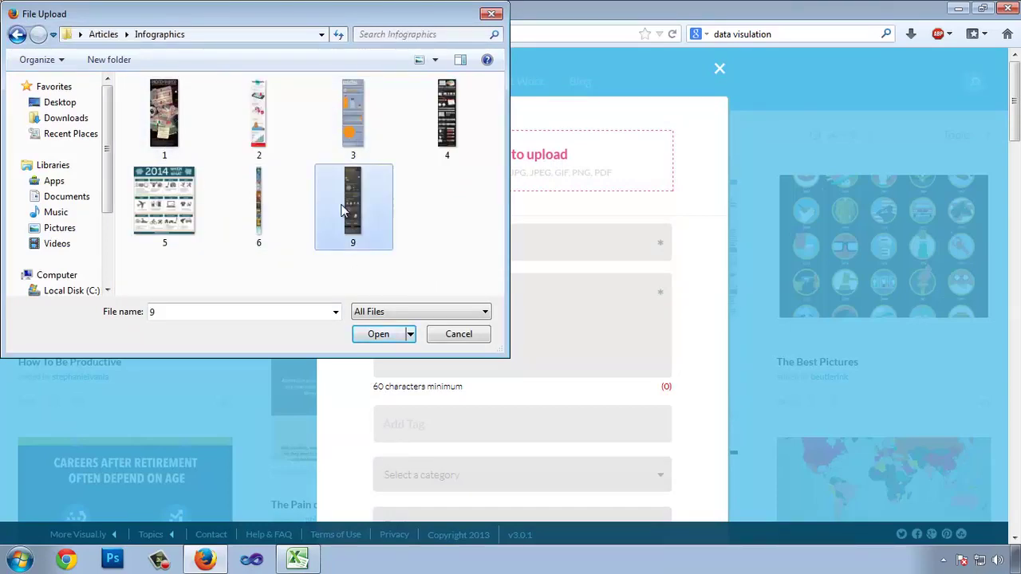
click(164, 116)
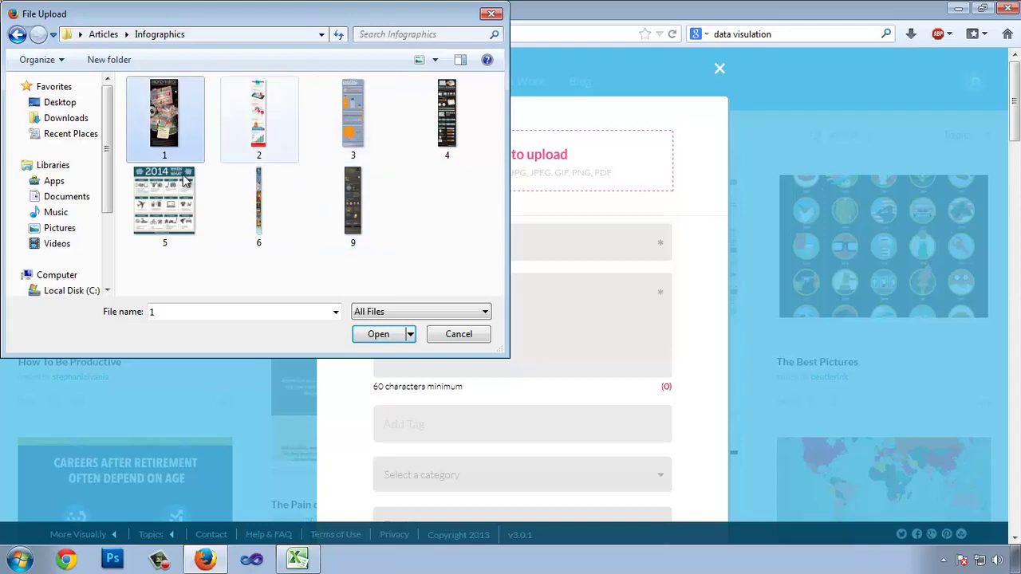
click(339, 205)
click(278, 212)
click(180, 128)
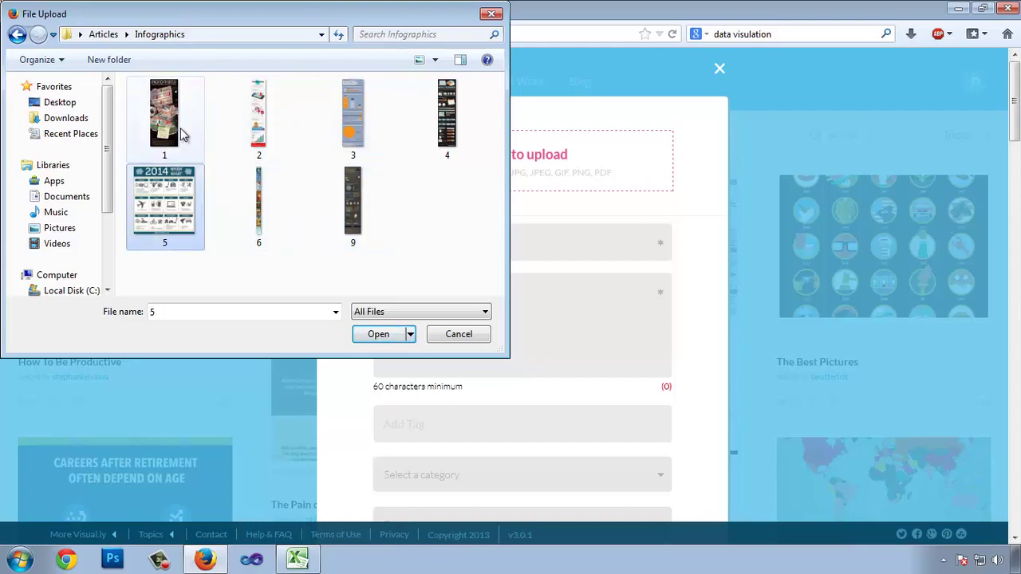
click(370, 125)
click(378, 334)
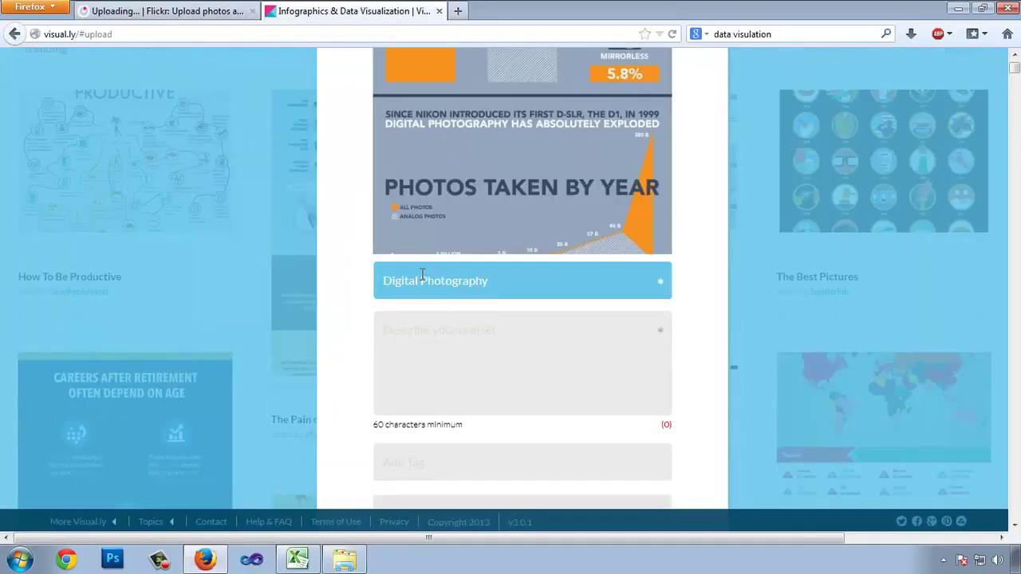
Describe the project as "It's way to represent the digital photography.How to photography changed the life".
click(474, 355)
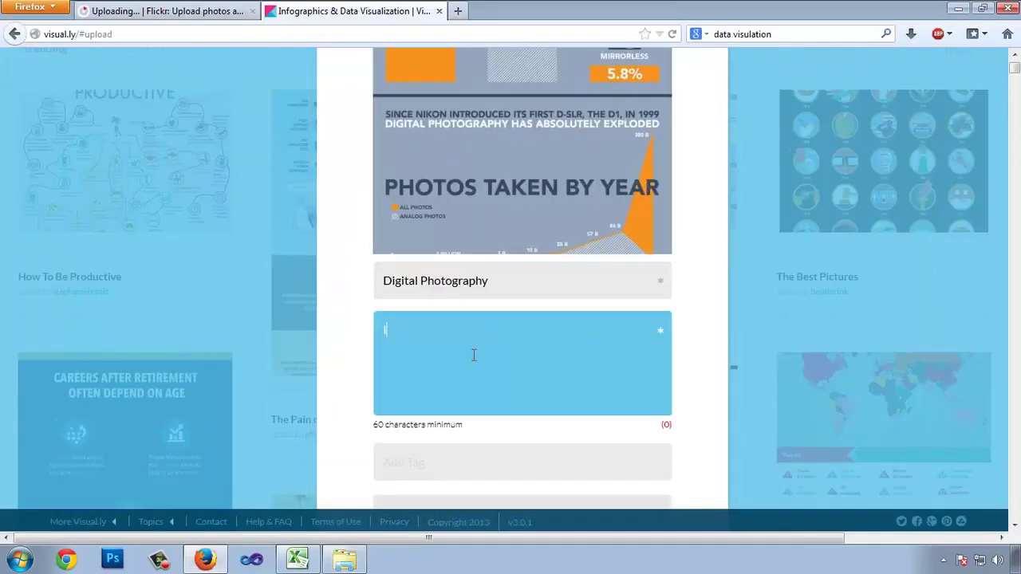
text(It's way to represent the digital photography.How to photograp)
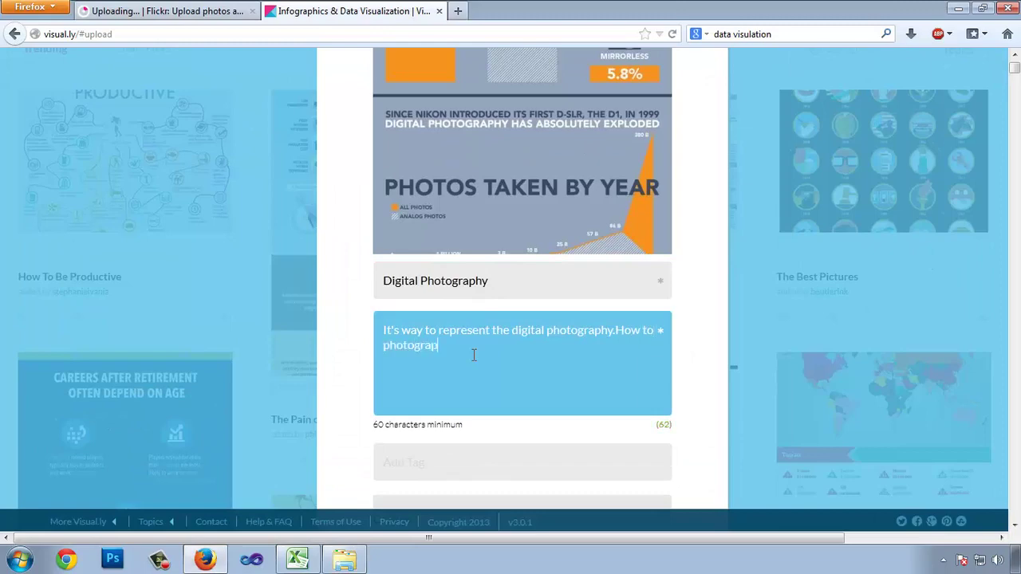
text(hy statr)
key(BackSpace)
key(BackSpace)
key(BackSpace)
key(BackSpace)
key(BackSpace)
text(changed the life)
Add the tags image production and photo album, and set the infographic's category to Entertainment.
scroll(511, 363, down, 3)
click(479, 295)
text(photo,)
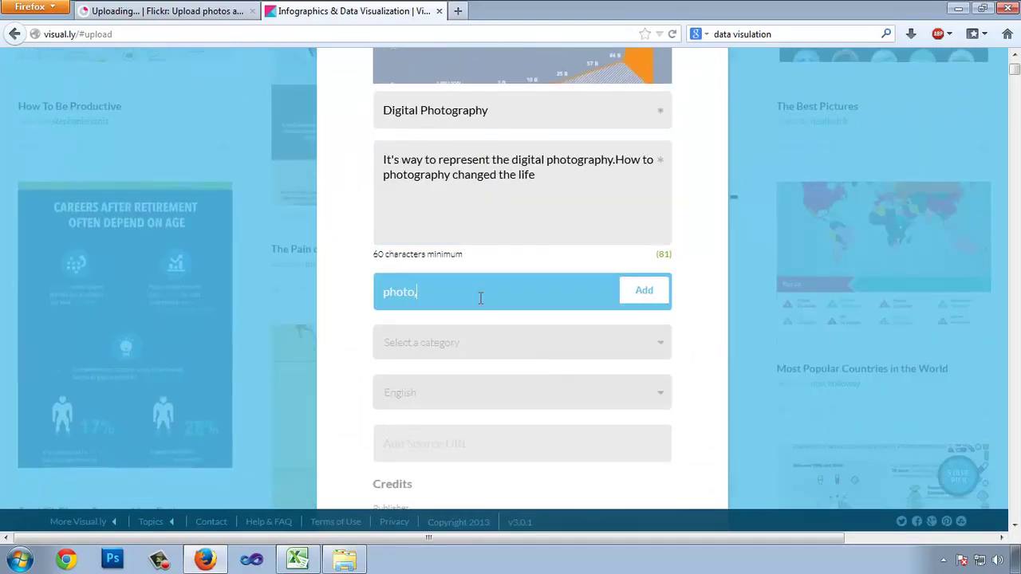
text(digital,image)
click(412, 345)
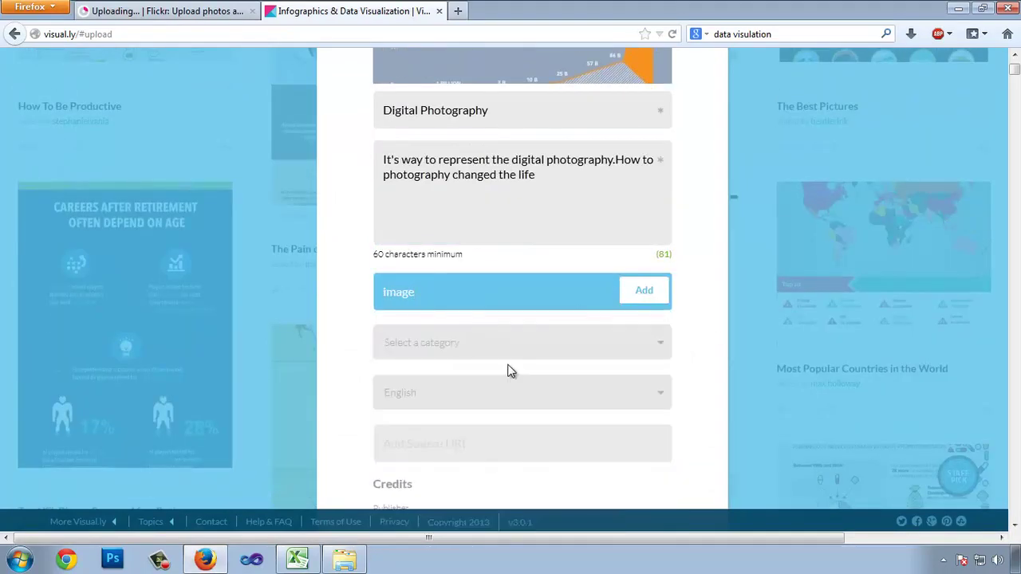
key(Return)
scroll(566, 323, down, 3)
click(479, 200)
click(424, 311)
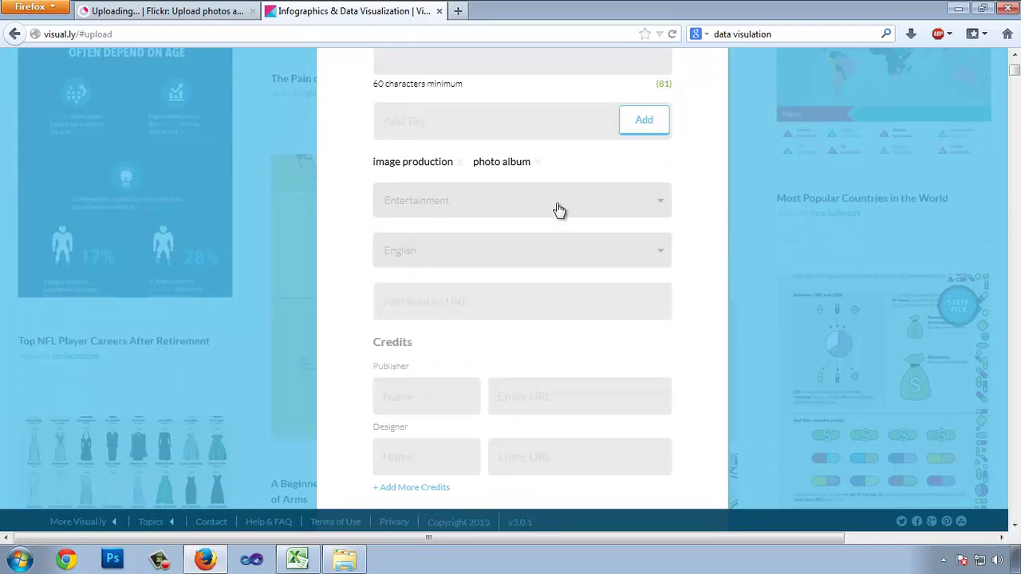
Open reviewndeals.com in a new browser tab and clear the old text from the browser's web search box.
click(459, 11)
text(you)
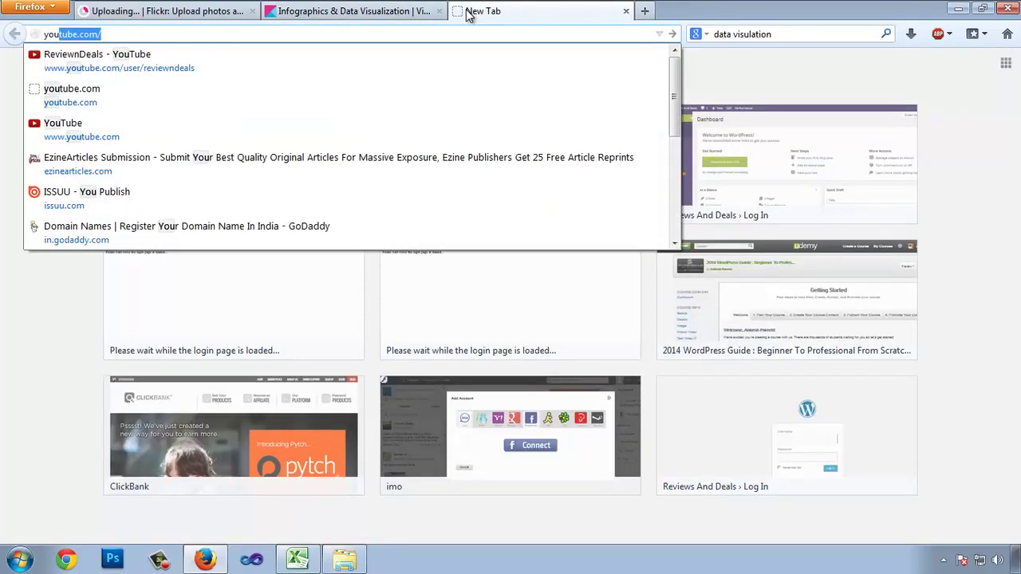
text(reviewndeals)
key(Return)
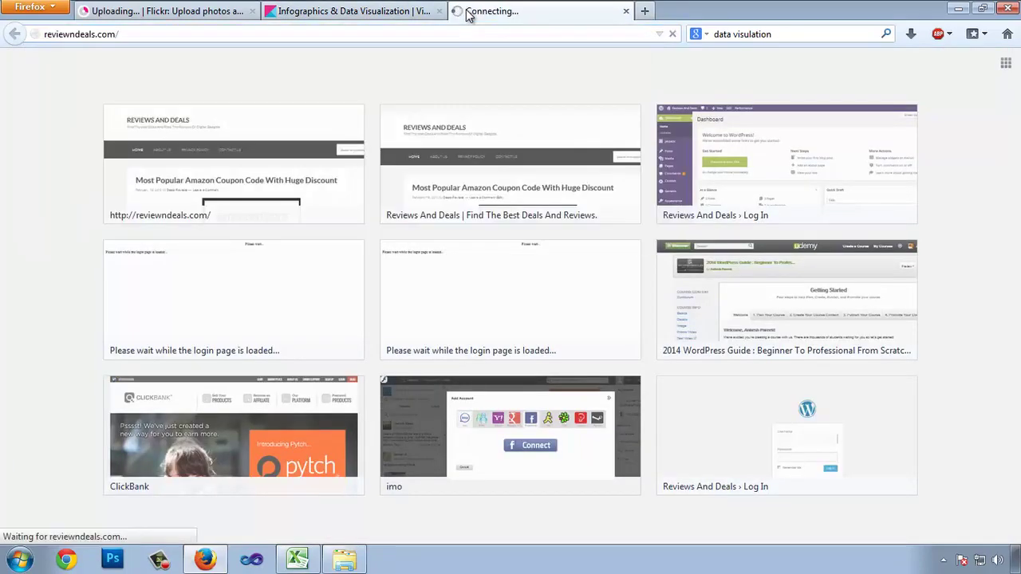
click(779, 34)
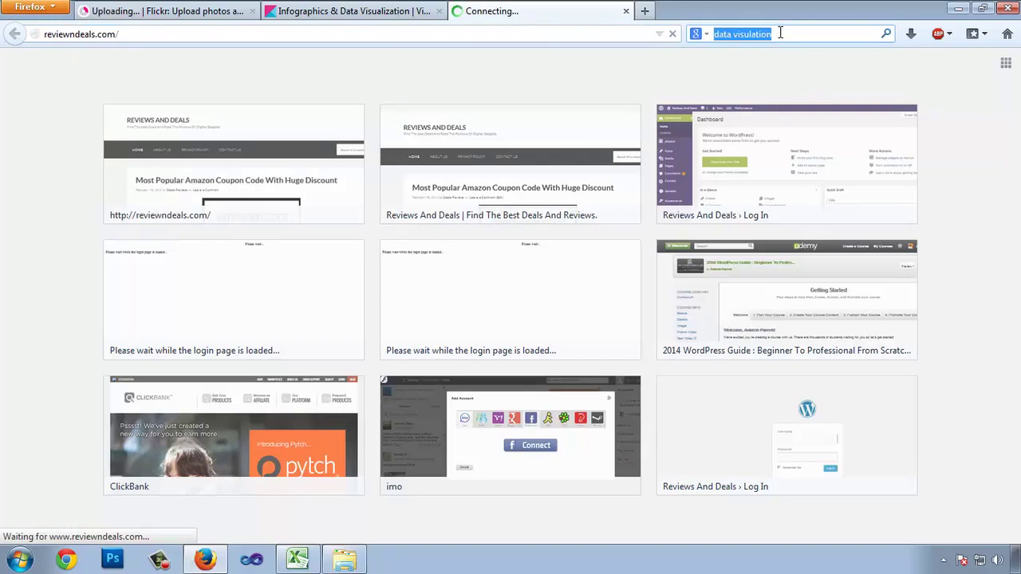
key(BackSpace)
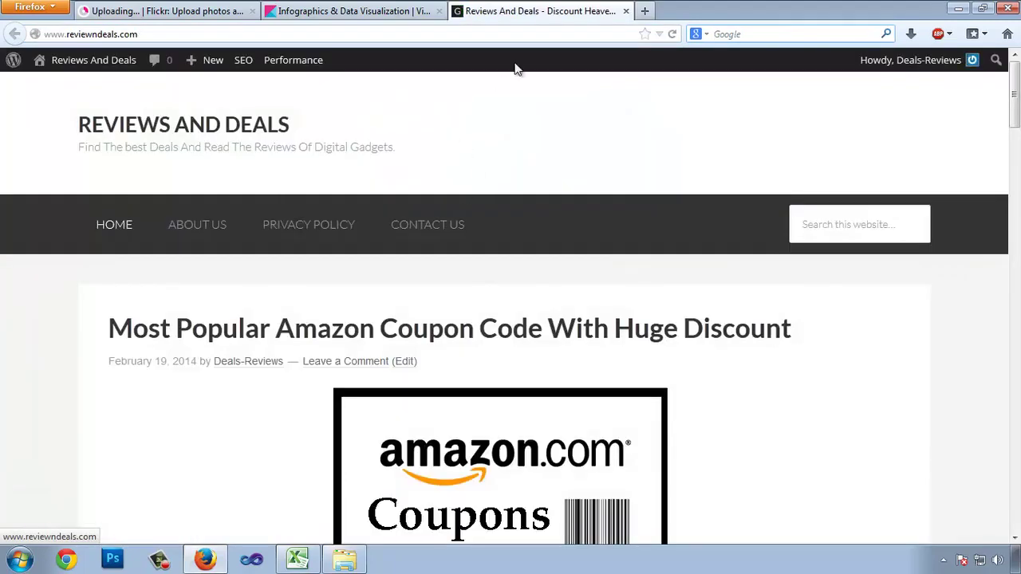
Copy the link of the Start Photography With Best DSLR Camera For Beginners 2014 post and enter it as the infographic's source URL.
scroll(461, 231, down, 10)
scroll(205, 251, up, 2)
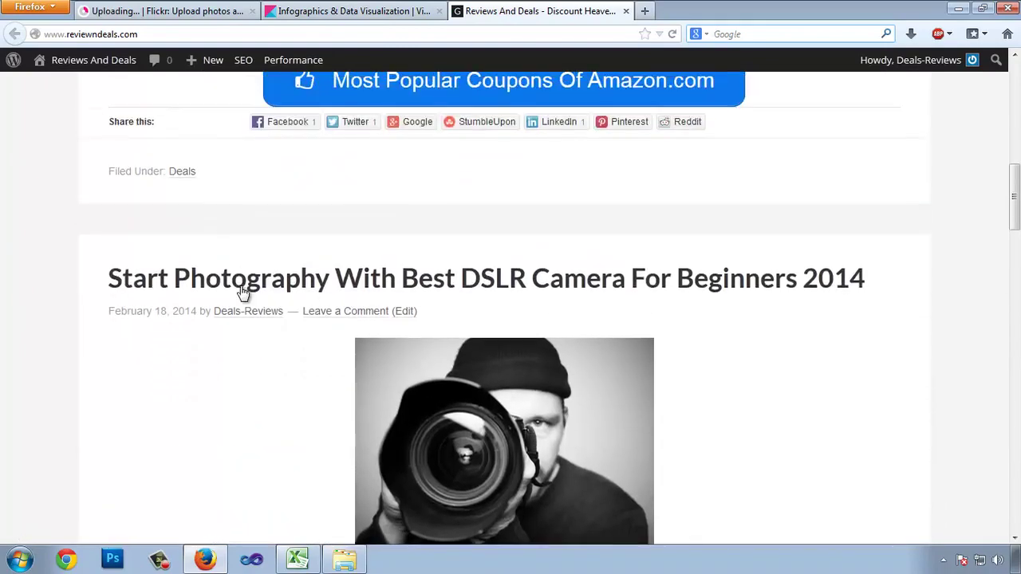
right_click(243, 293)
click(295, 377)
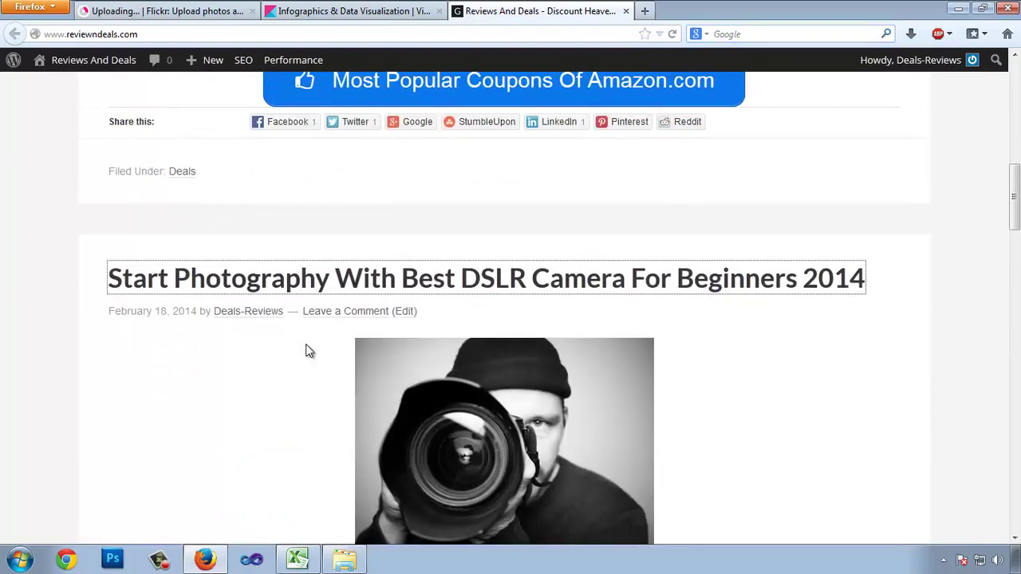
click(381, 6)
click(433, 294)
text(http://www.reviewndeals.com/best-dslr-camera-beginners-2014-photography/)
scroll(434, 295, down, 1)
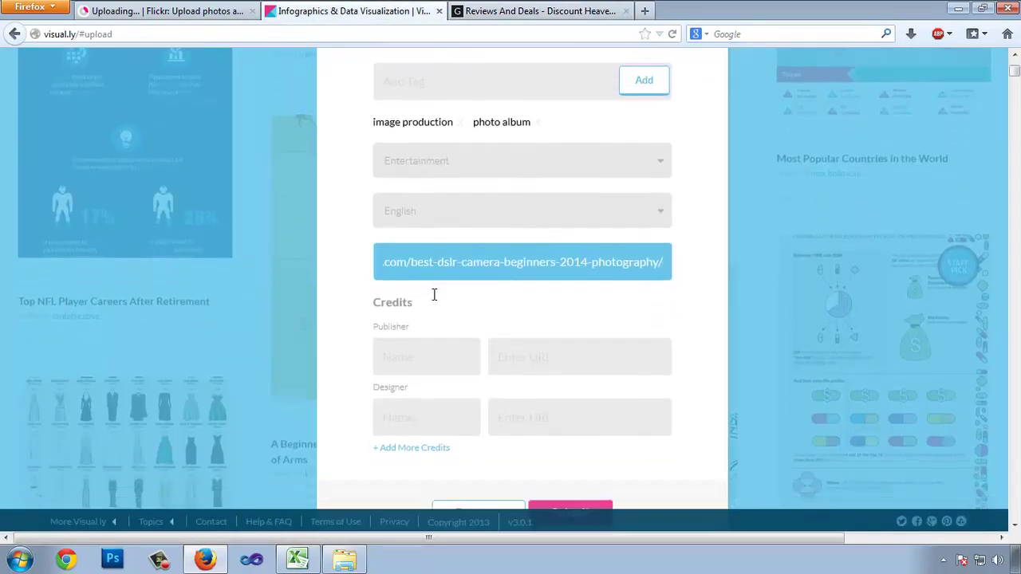
scroll(434, 295, down, 1)
click(426, 319)
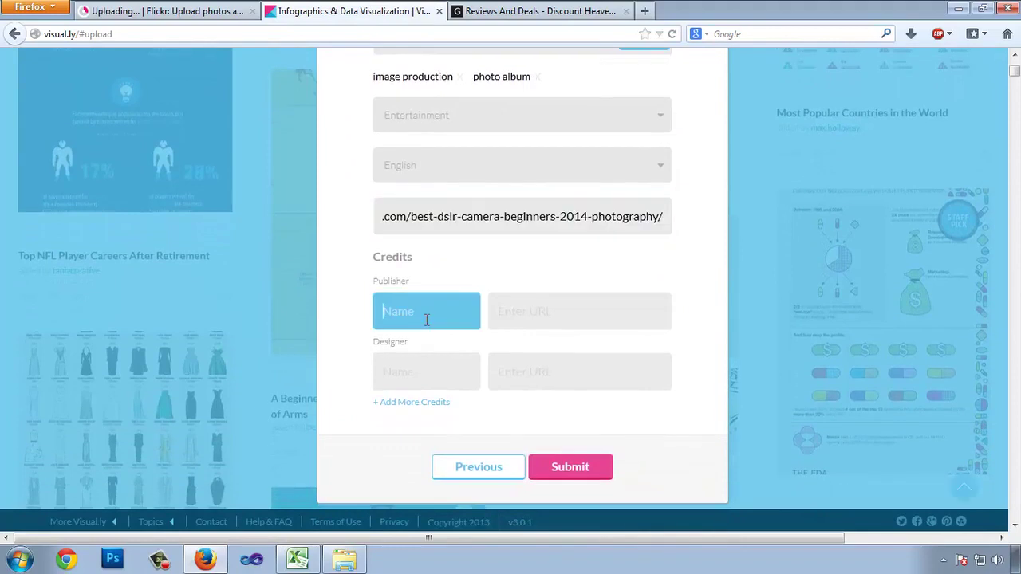
text(Ankesh)
key(Tab)
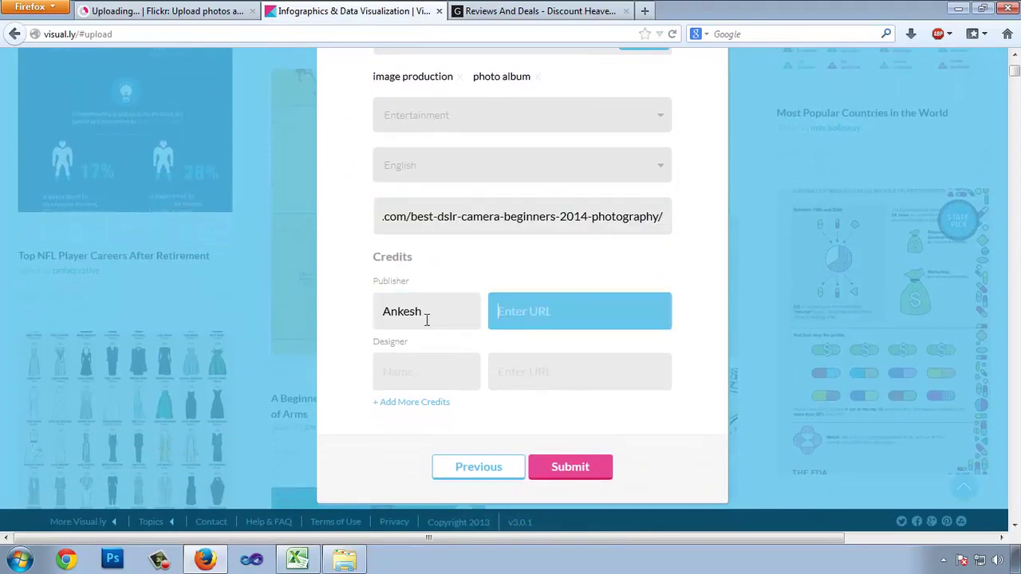
drag(493, 226, 221, 207)
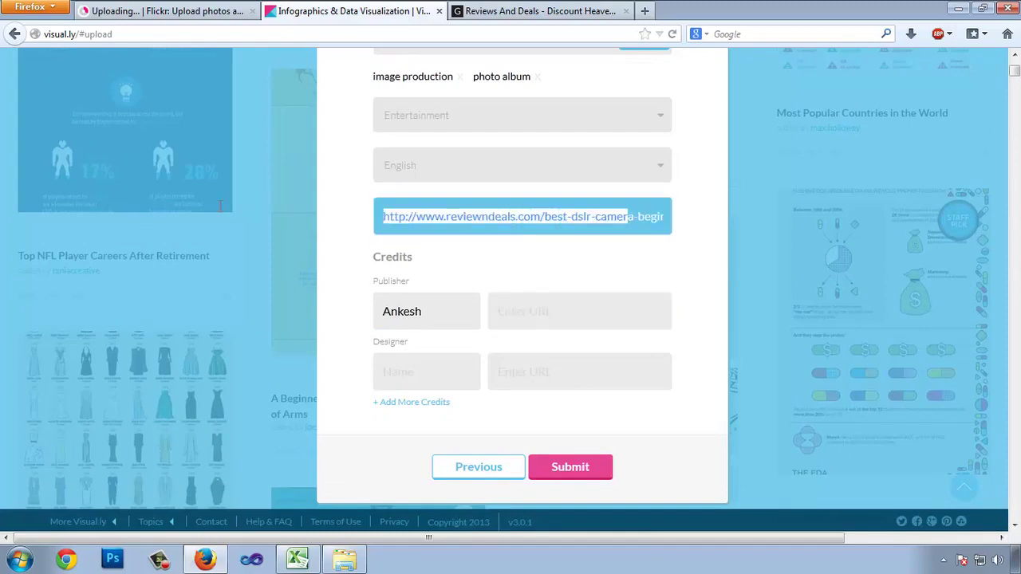
click(510, 214)
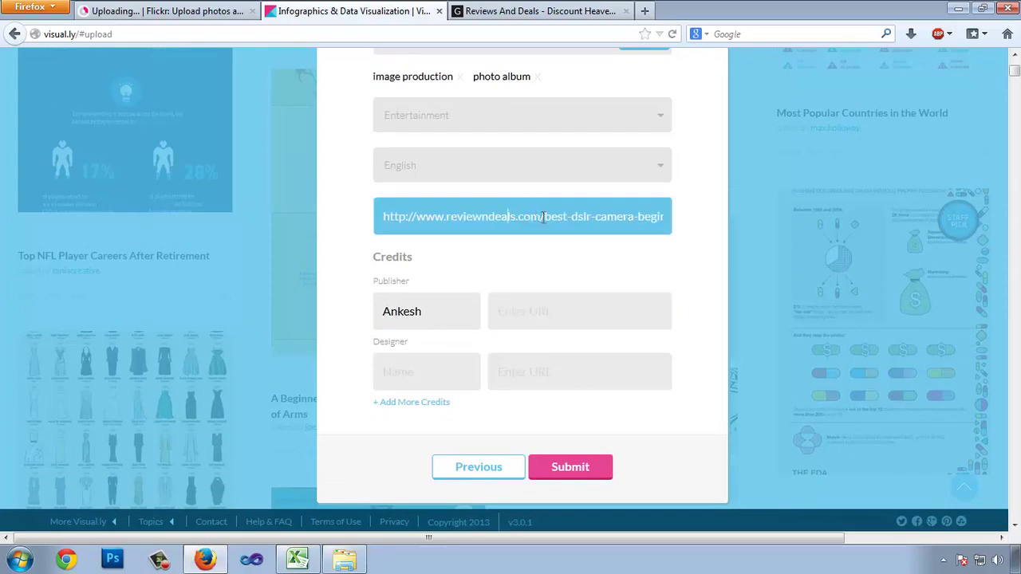
drag(544, 216, 343, 216)
key(ctrl+c)
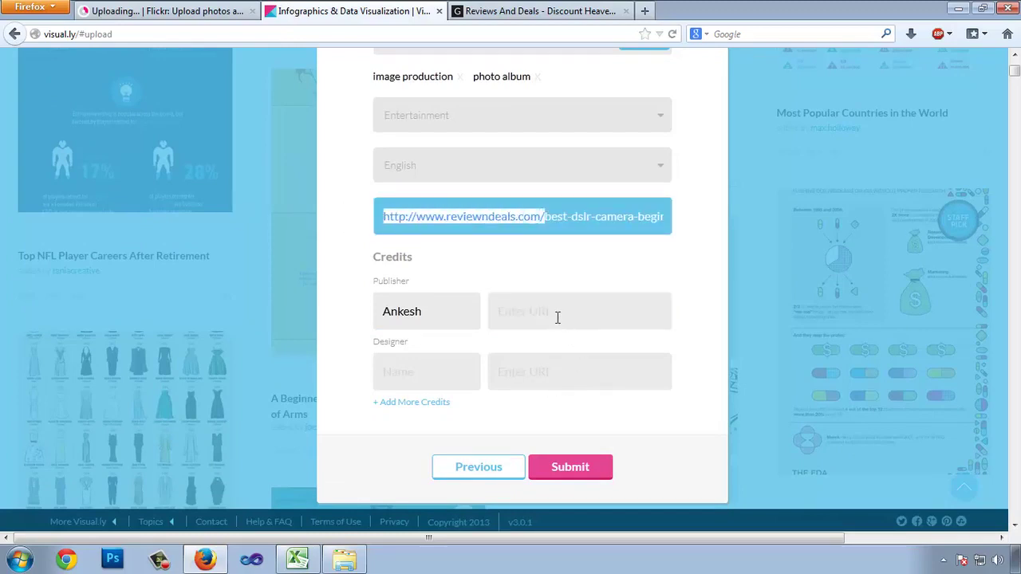
click(557, 317)
key(ctrl+v)
Leave the designer credit empty and submit the Digital Photography infographic to visual.ly.
drag(450, 314, 252, 313)
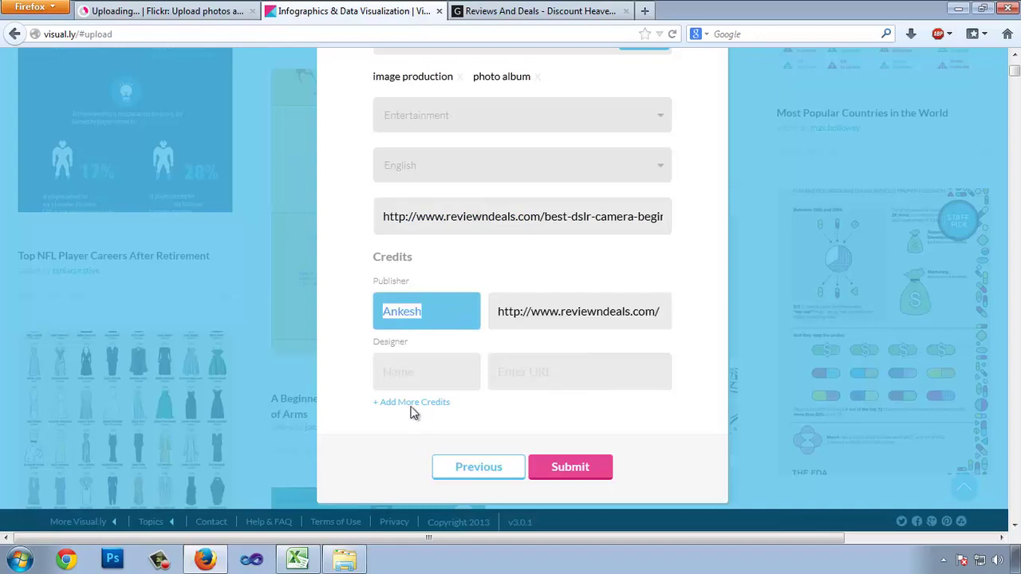
click(404, 379)
click(574, 471)
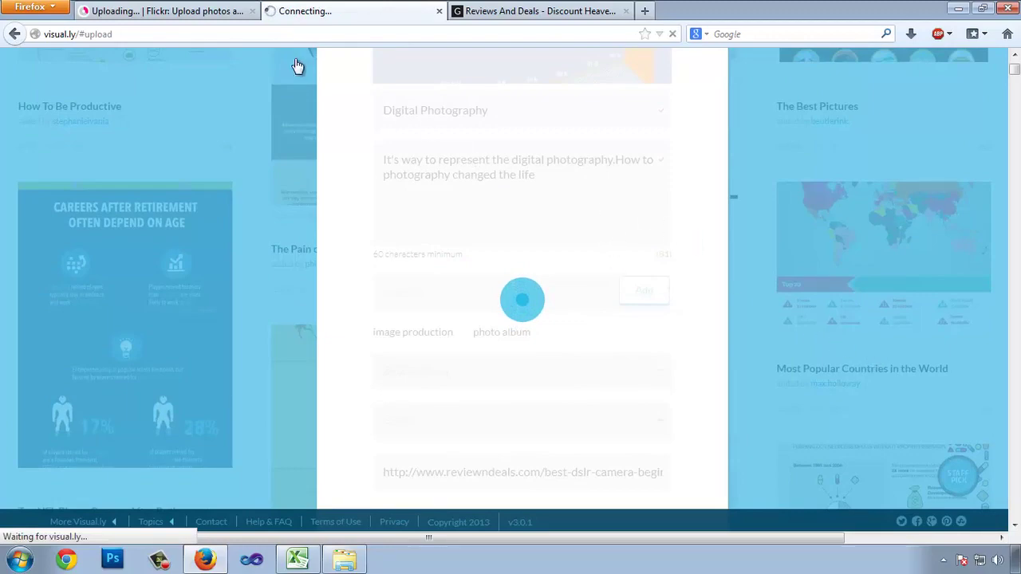
Glance at the Flickr upload and examine the rank of the published Digital Photography infographic on visual.ly.
click(150, 11)
click(355, 6)
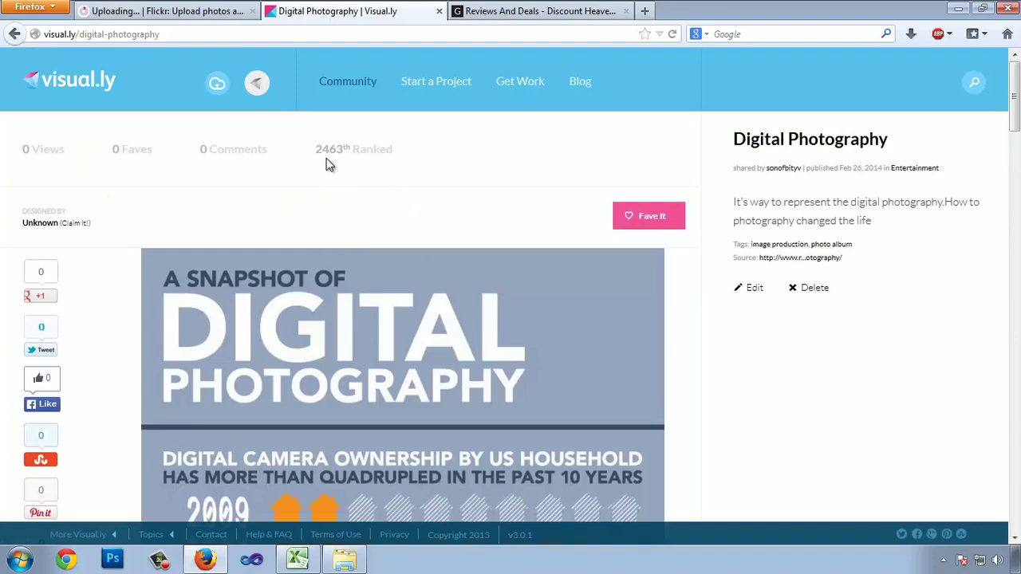
drag(317, 151, 341, 148)
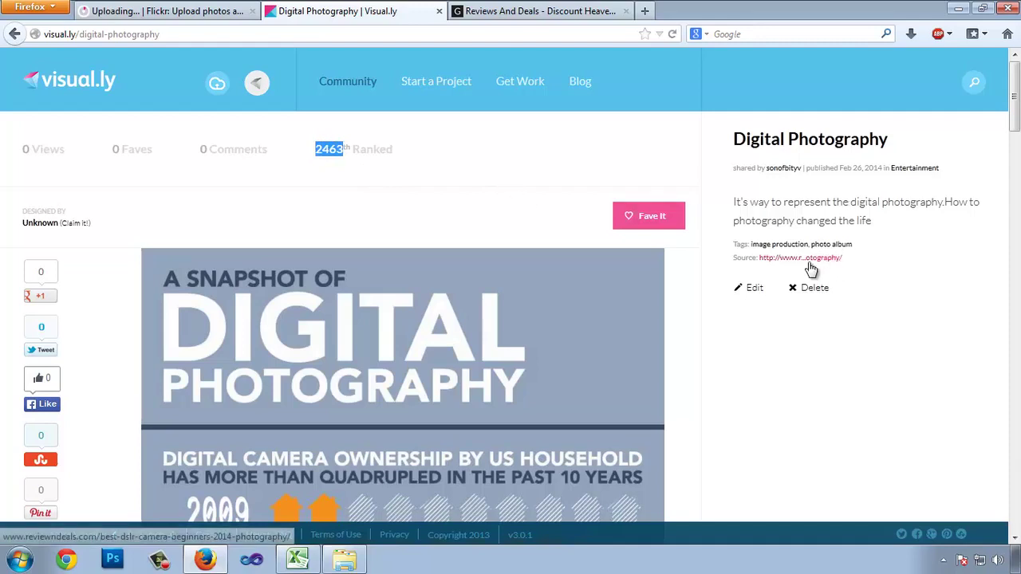
click(350, 148)
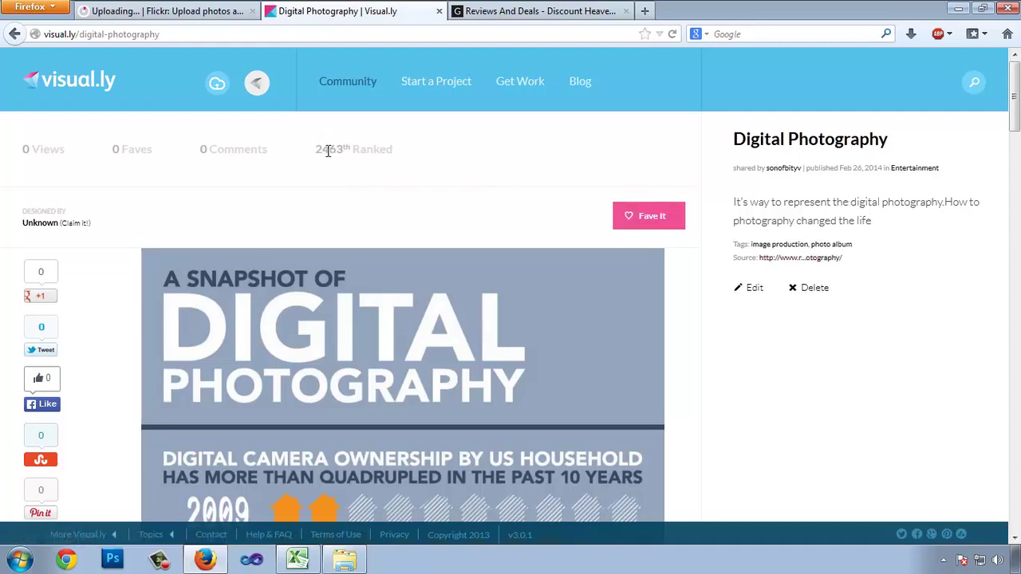
drag(318, 151, 353, 155)
click(353, 154)
Copy the published infographic's page address and paste it into the Link1 cell of the visual.ly row in Excel.
click(167, 34)
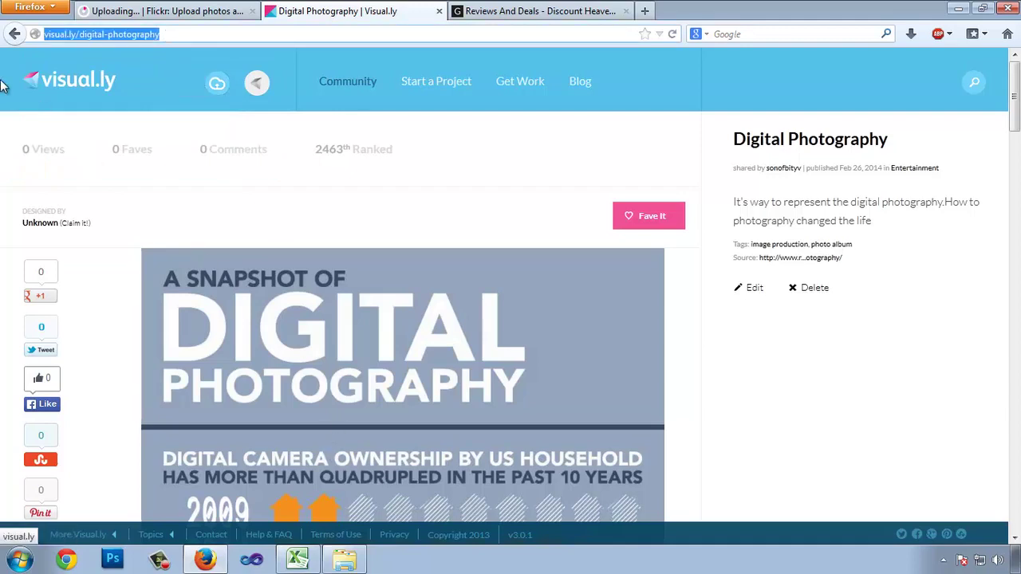
click(298, 560)
click(571, 183)
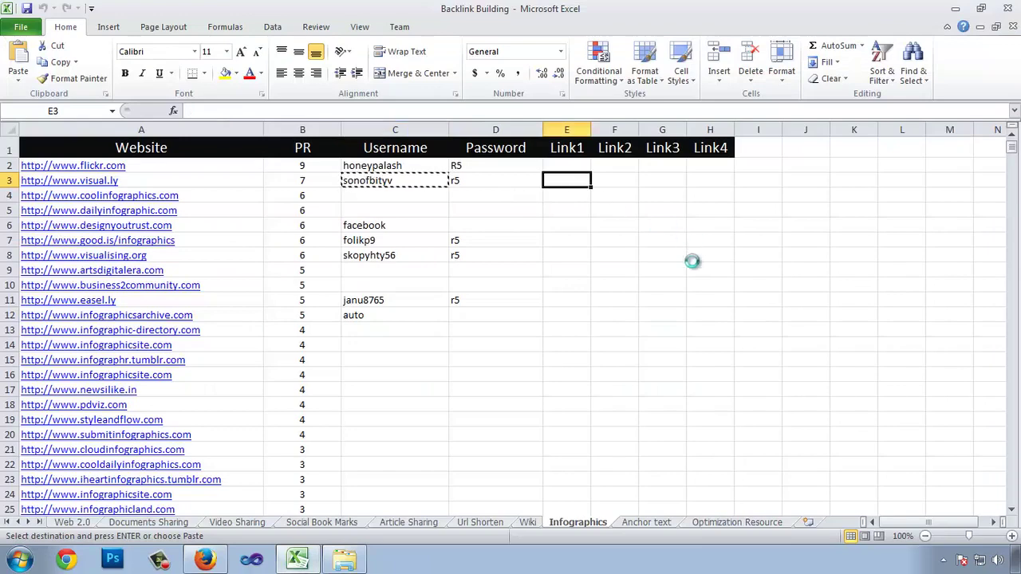
key(ctrl+v)
key(ctrl+z)
key(ctrl+v)
click(616, 350)
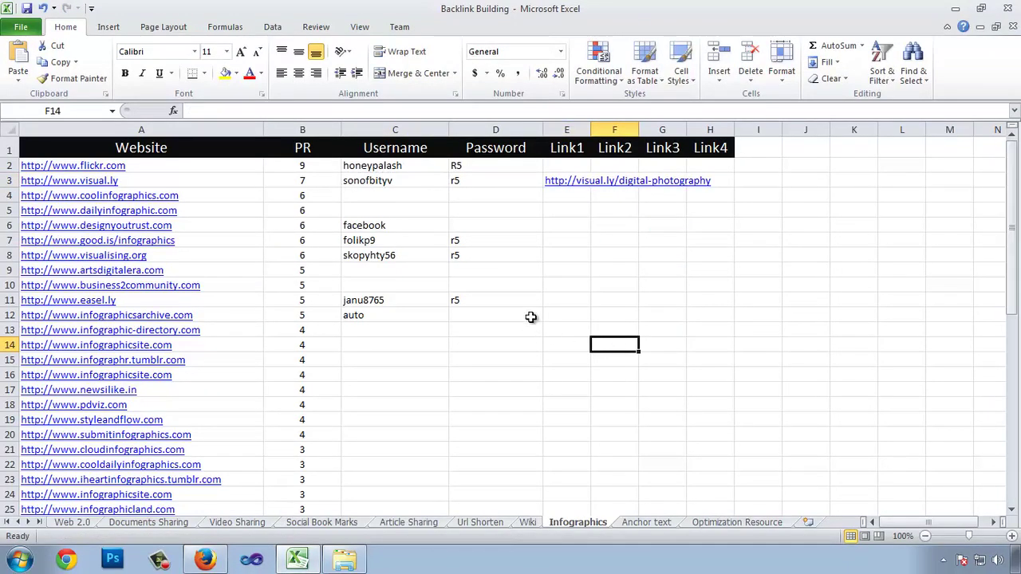
Return to visual.ly in Firefox, start another Infographic upload, and choose image 9 from the Infographics folder.
click(201, 560)
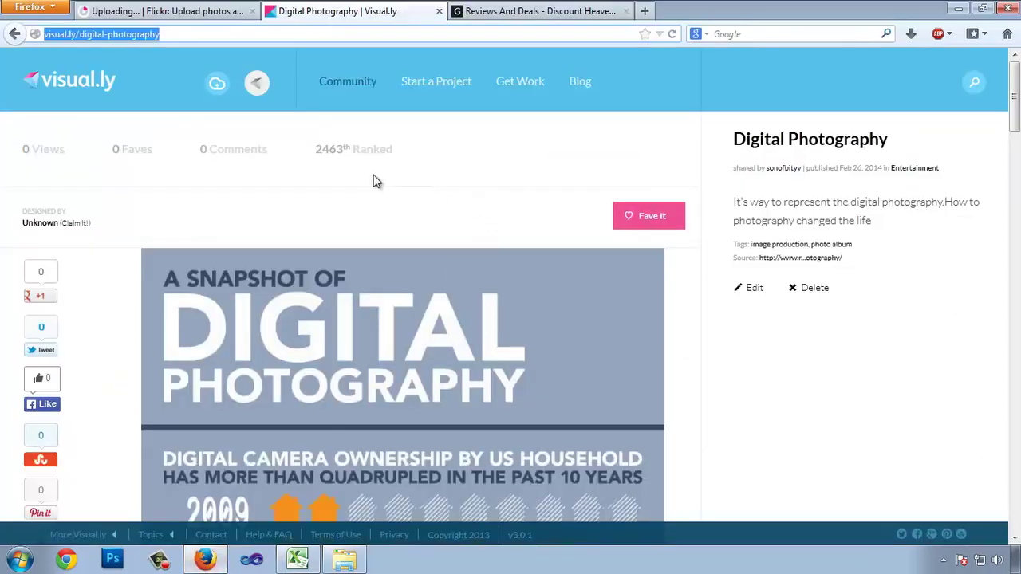
click(210, 85)
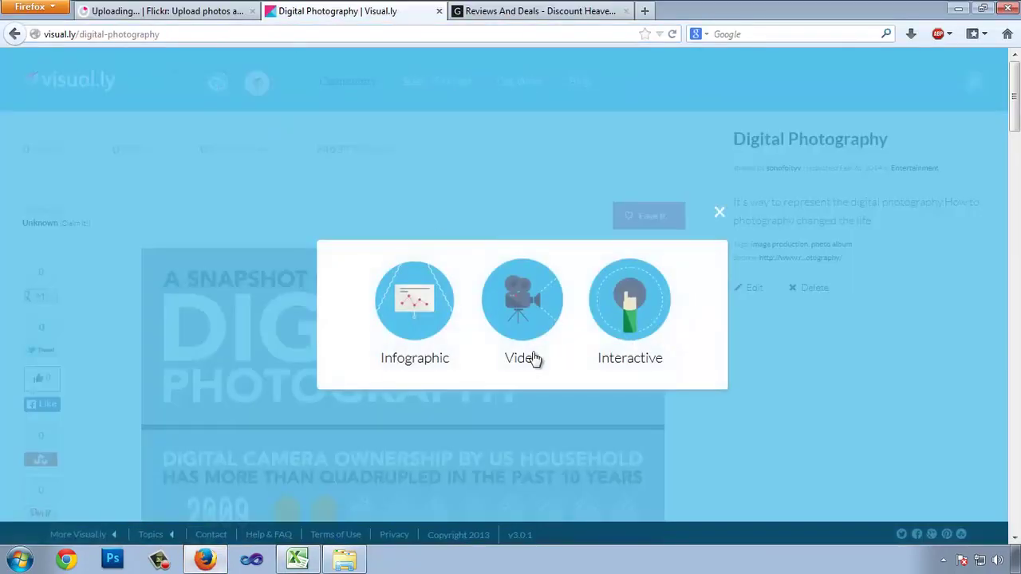
click(432, 316)
click(533, 154)
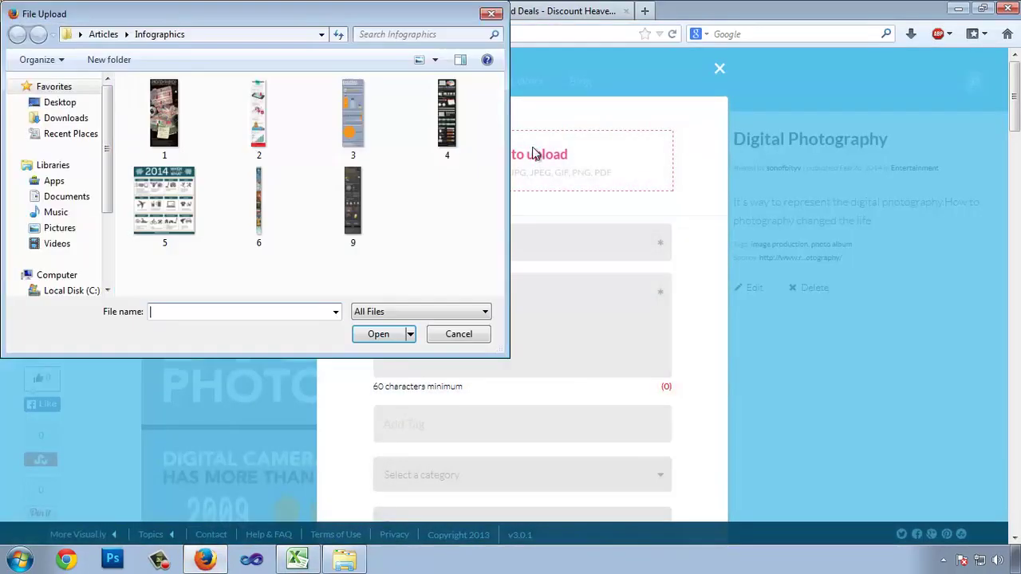
click(356, 228)
click(372, 339)
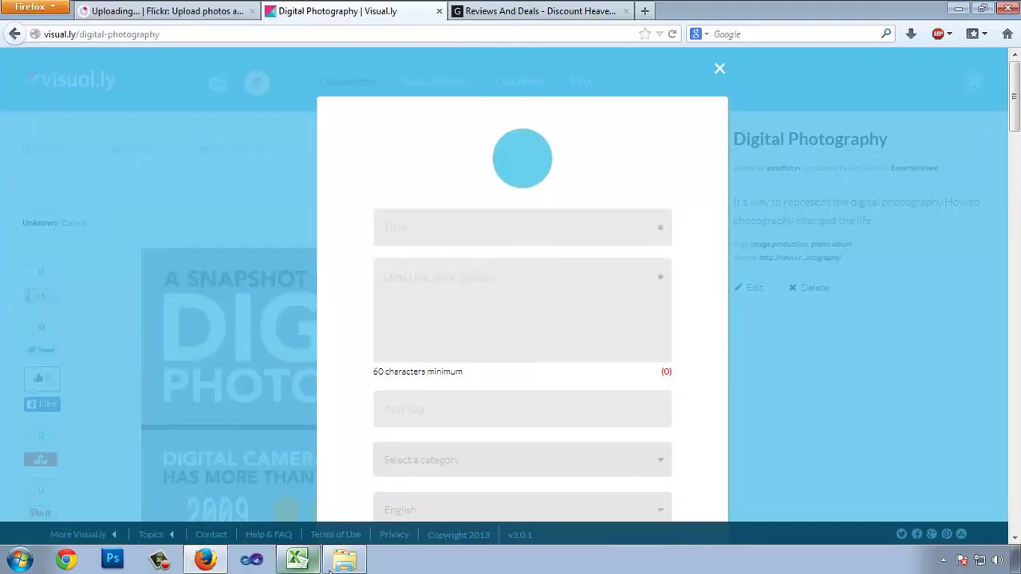
Open image 9 from the Infographics folder, examine its headline, and return to the visual.ly upload form in Firefox.
key(alt+Tab)
double_click(648, 116)
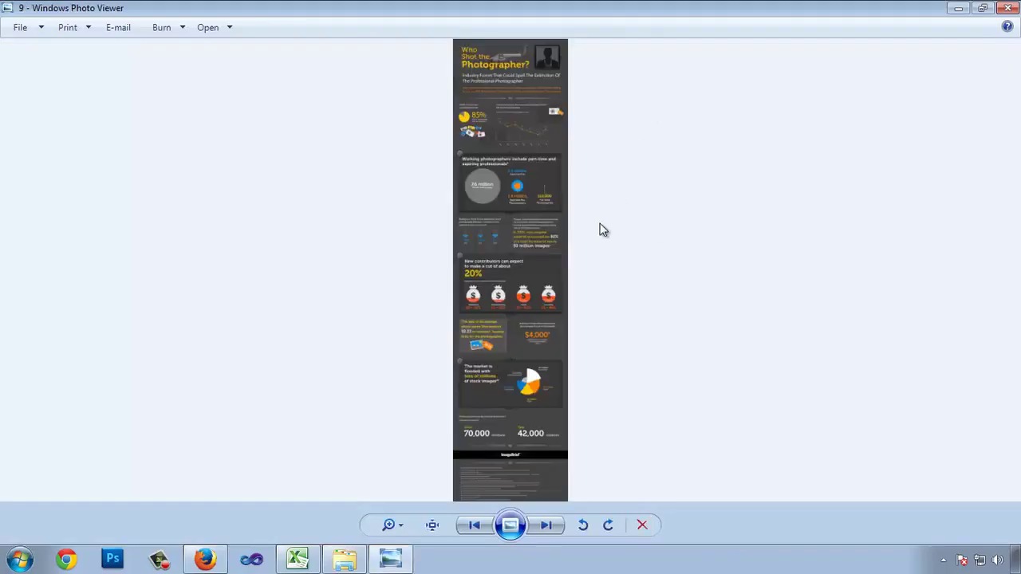
scroll(599, 228, up, 3)
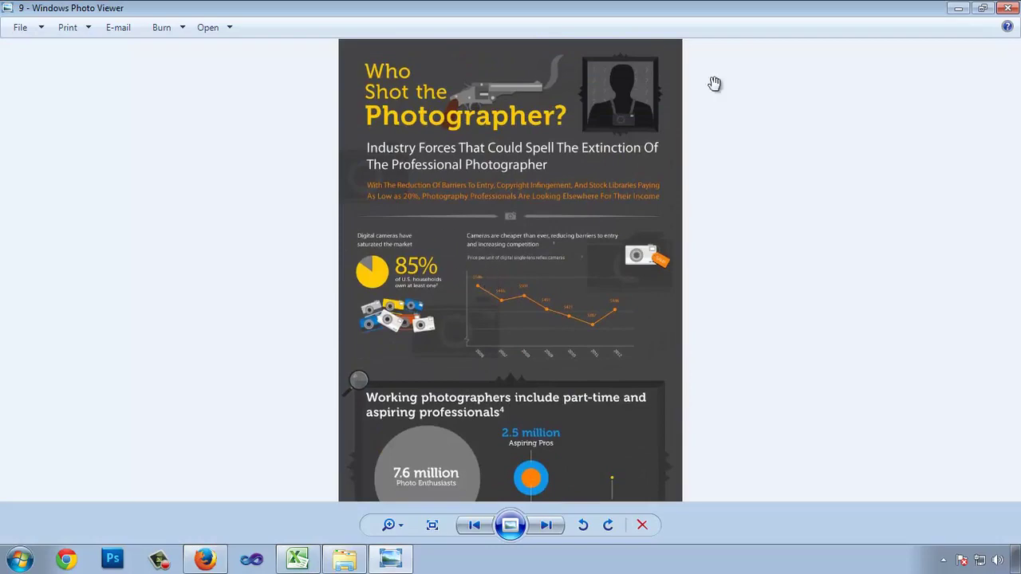
click(1006, 9)
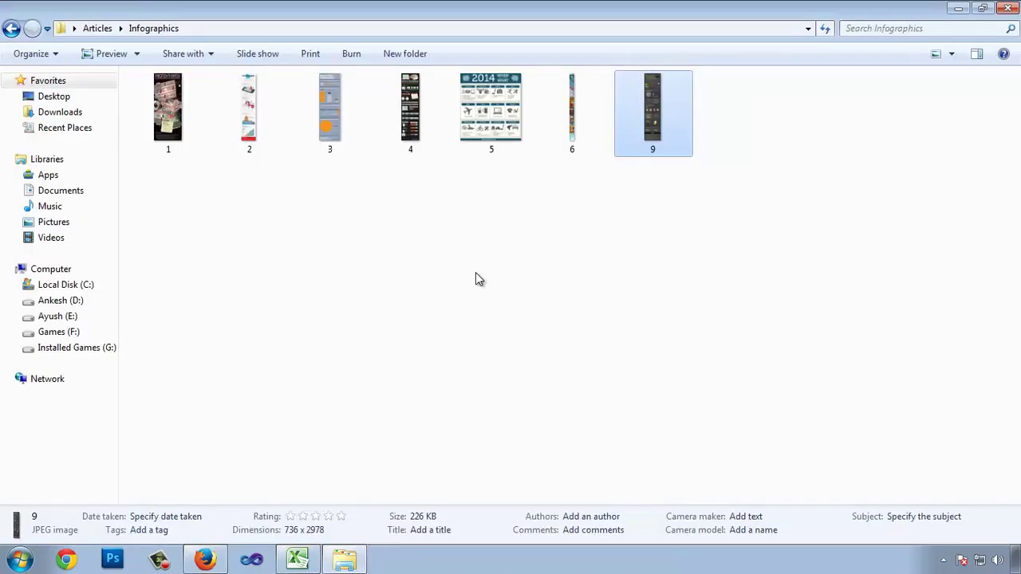
click(206, 559)
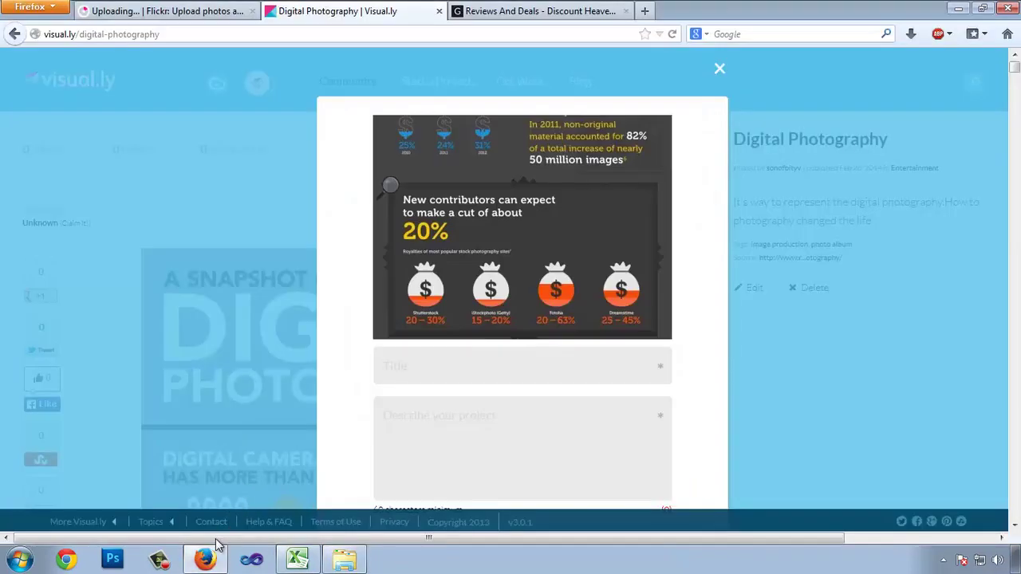
Title the new visual.ly infographic "Who shoot the Photographer".
scroll(423, 295, down, 2)
click(452, 285)
text(Who shoot the Photographer)
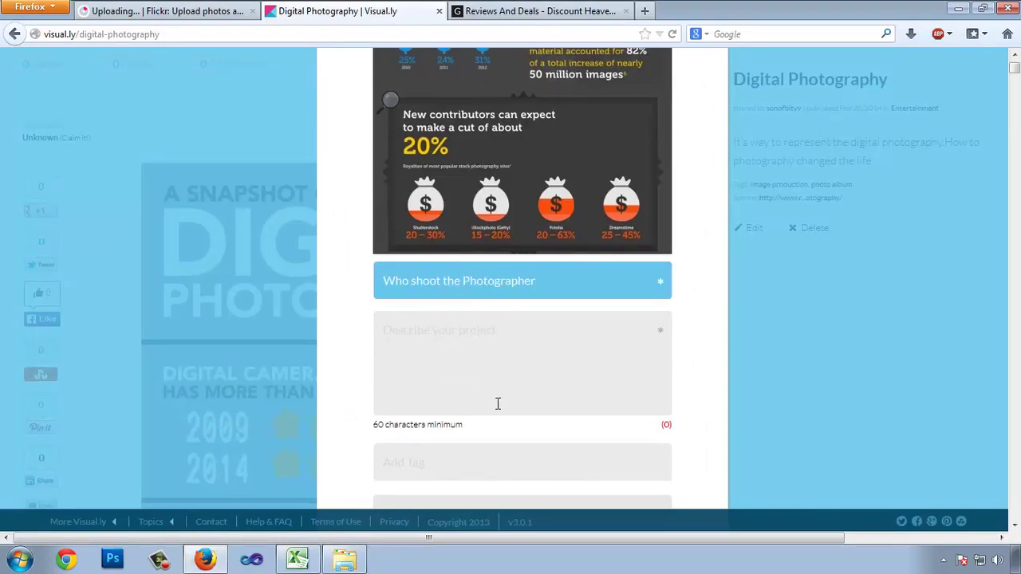
Describe the infographic as "This is visualization of a photographer life." using the suggested spelling of visualization.
click(497, 403)
text(In this infographic)
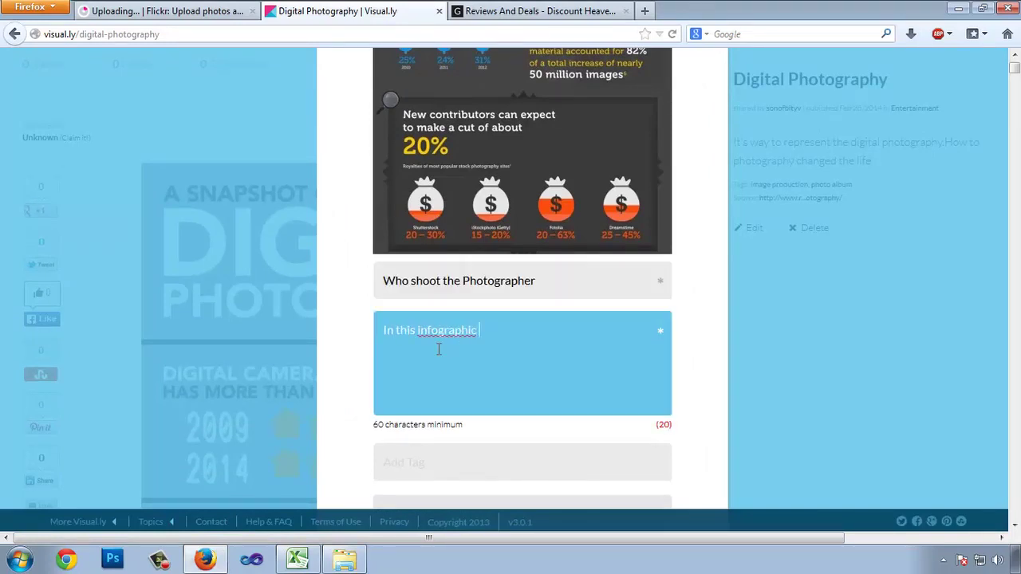
key(ctrl+a)
text(This is visualisation)
right_click(440, 334)
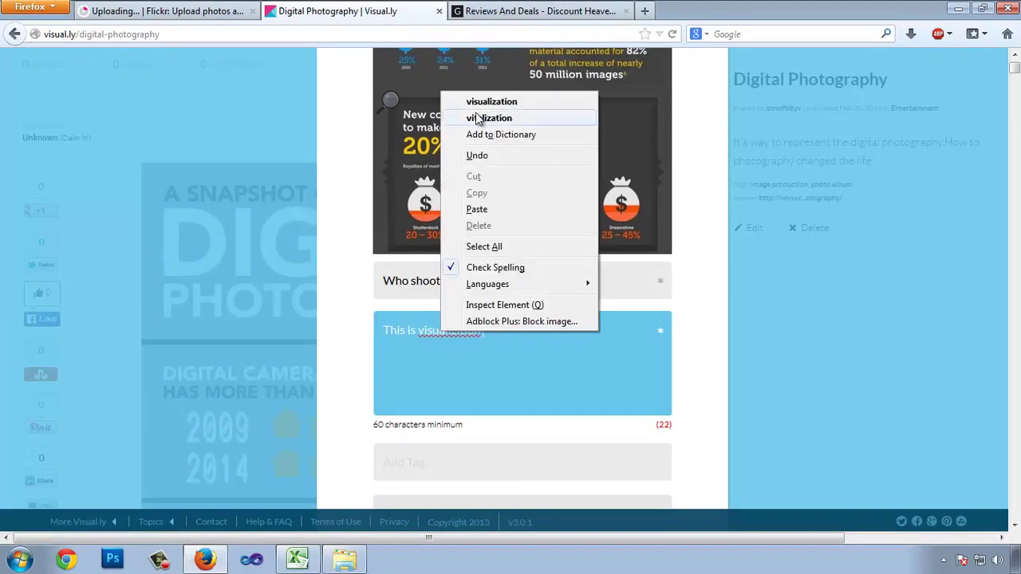
click(470, 120)
text(of a photographer life.)
Add the tag photographer, enter photography in the tag field, and set the category to Computers.
scroll(399, 255, down, 5)
key(Tab)
text(photographer)
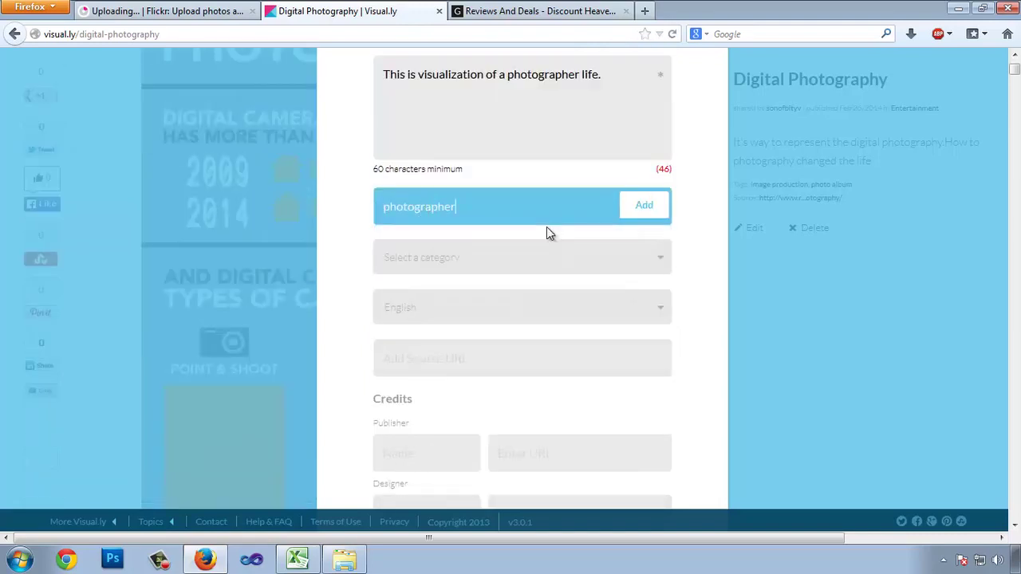
key(Return)
text(photography)
click(409, 246)
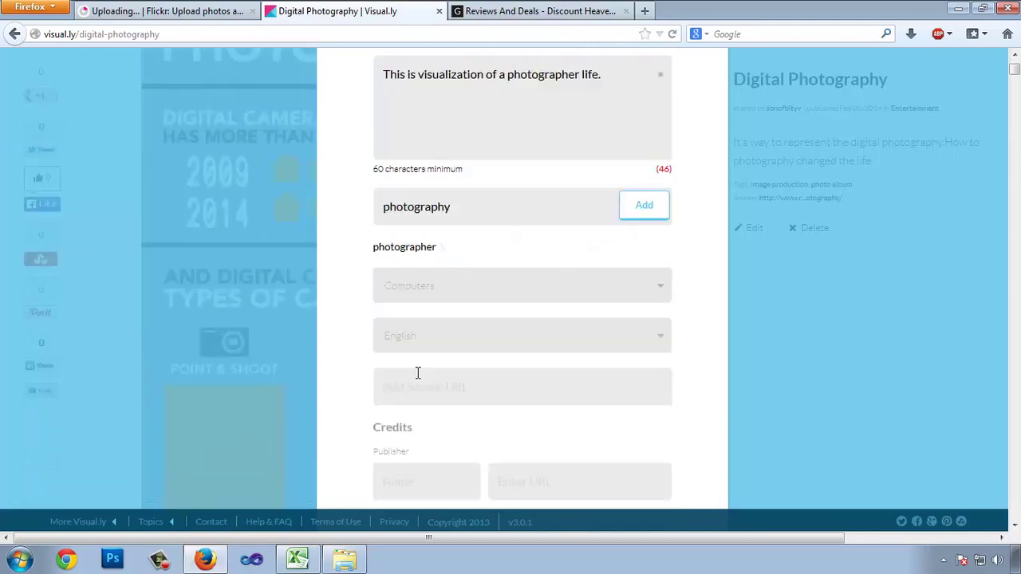
Copy the link of the "Best Waterproof Camera 2014 Under 200 Dollars" post from reviewndeals.com and paste it as the source URL.
scroll(439, 375, down, 2)
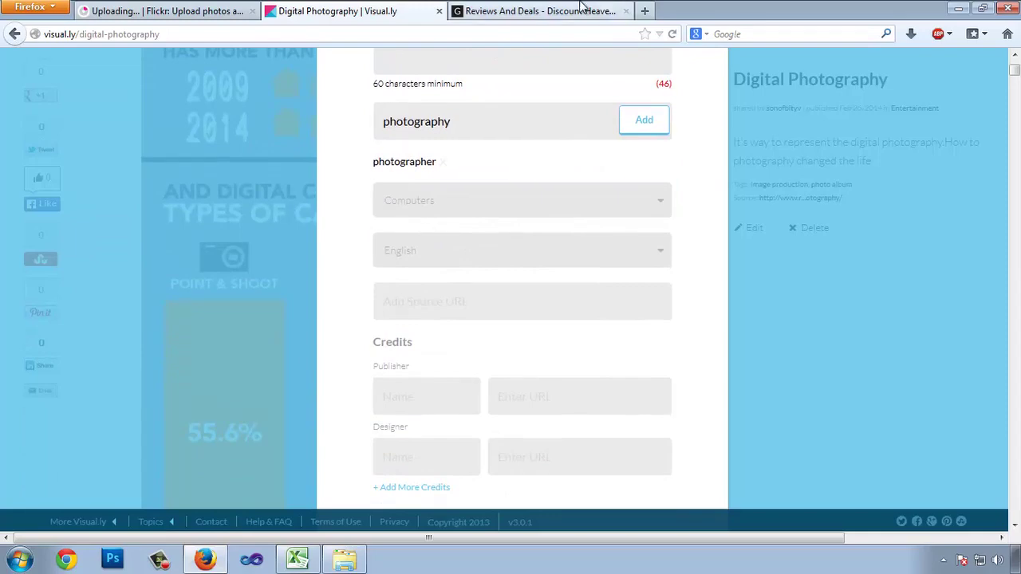
click(588, 10)
scroll(511, 223, down, 5)
right_click(439, 274)
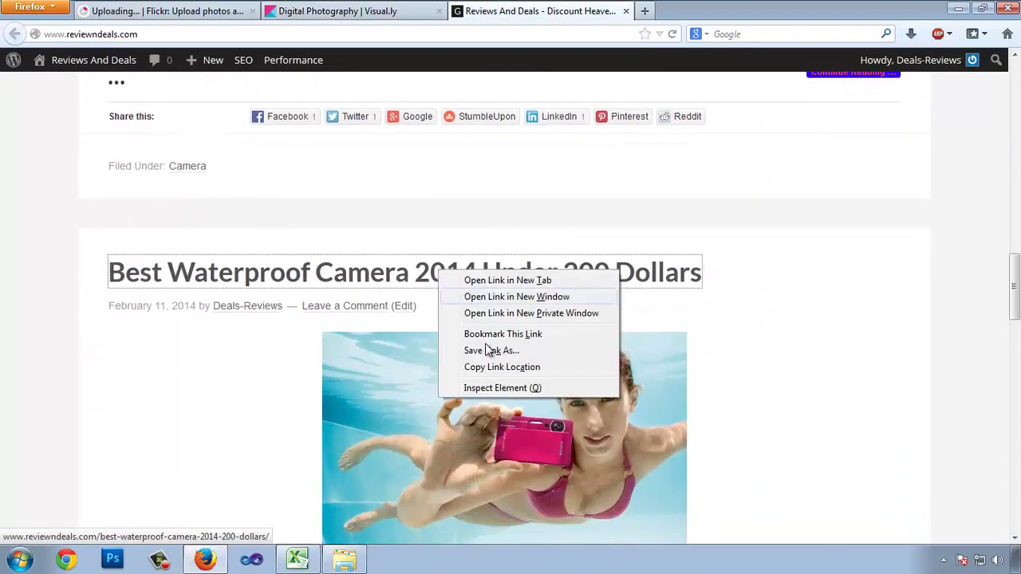
key(Return)
key(ctrl+Page_Up)
click(460, 312)
key(ctrl+v)
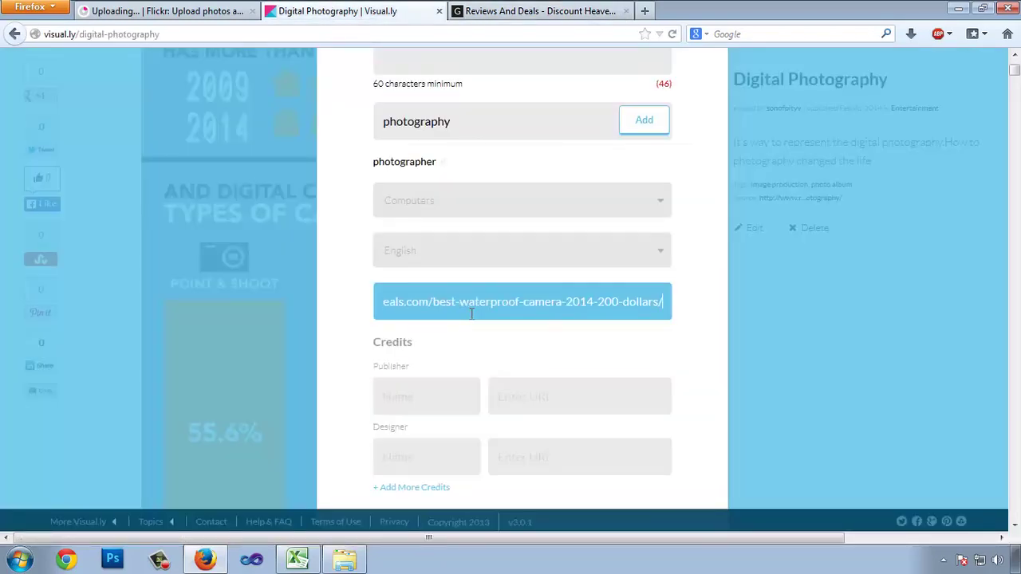
scroll(469, 308, down, 2)
click(449, 316)
text(Ankesh)
key(Tab)
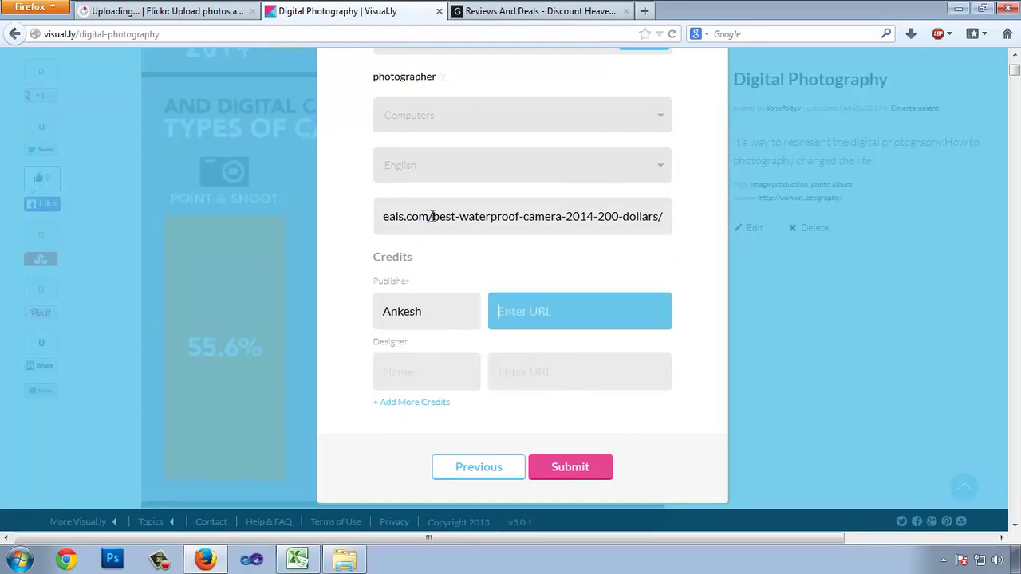
drag(432, 216, 171, 214)
key(ctrl+c)
click(532, 312)
key(ctrl+v)
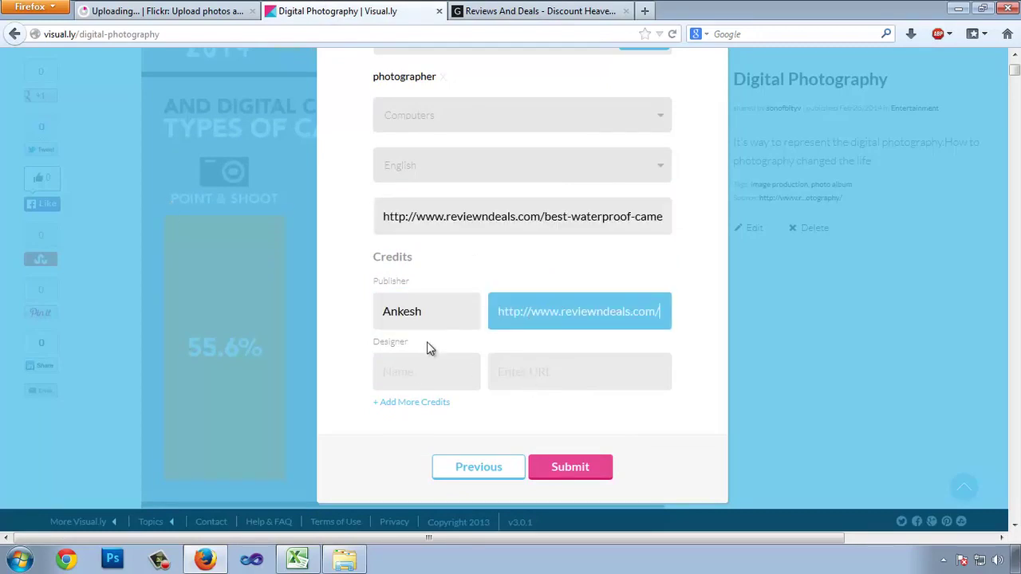
Copy the publisher's name and URL into the designer credit.
drag(438, 311, 325, 308)
key(ctrl+c)
click(410, 372)
key(ctrl+v)
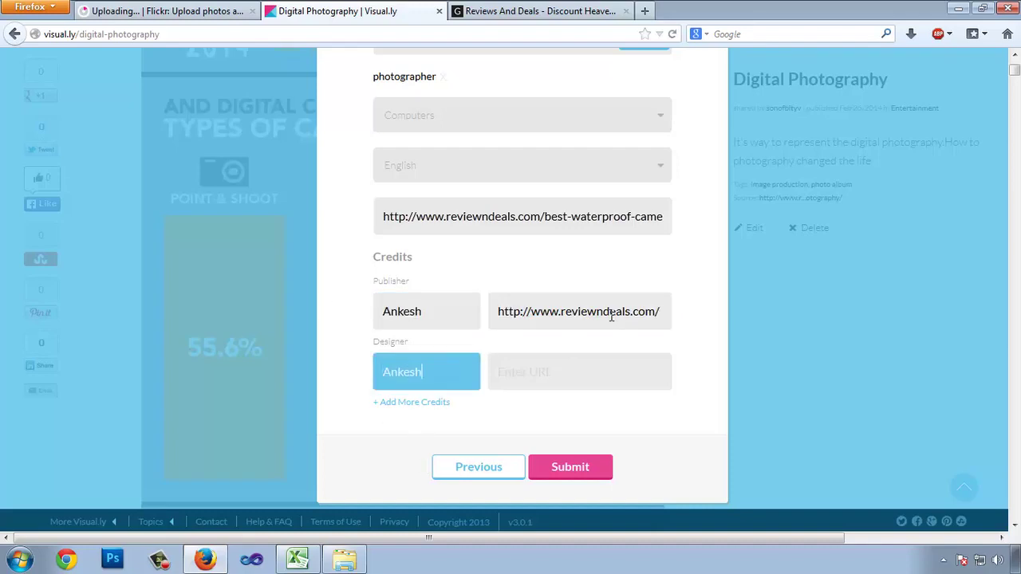
triple_click(606, 315)
key(ctrl+c)
click(576, 381)
key(ctrl+v)
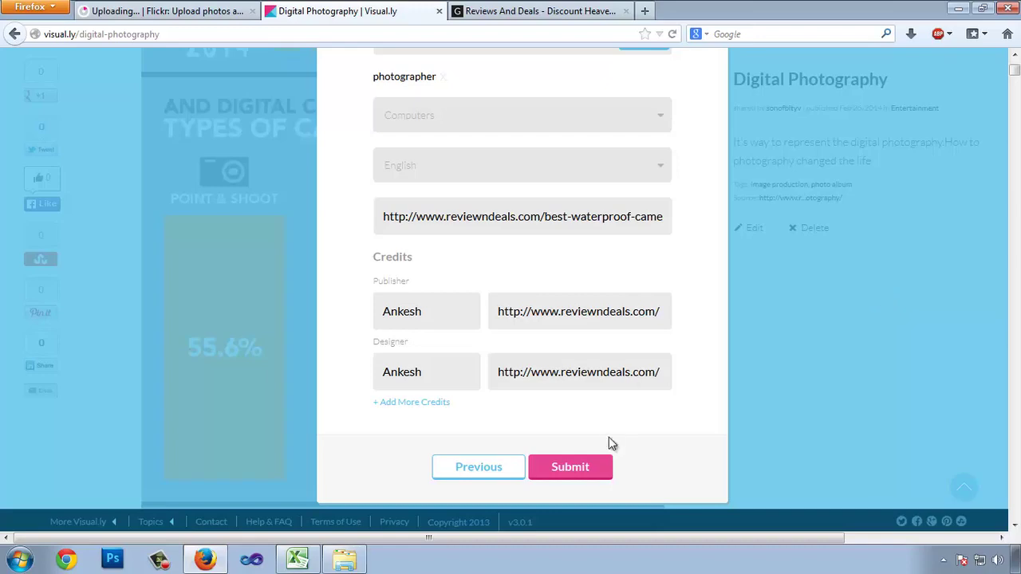
Extend the description with "In this info-graphic the life of a photographer is described." and submit the infographic to visual.ly.
scroll(650, 350, down, 5)
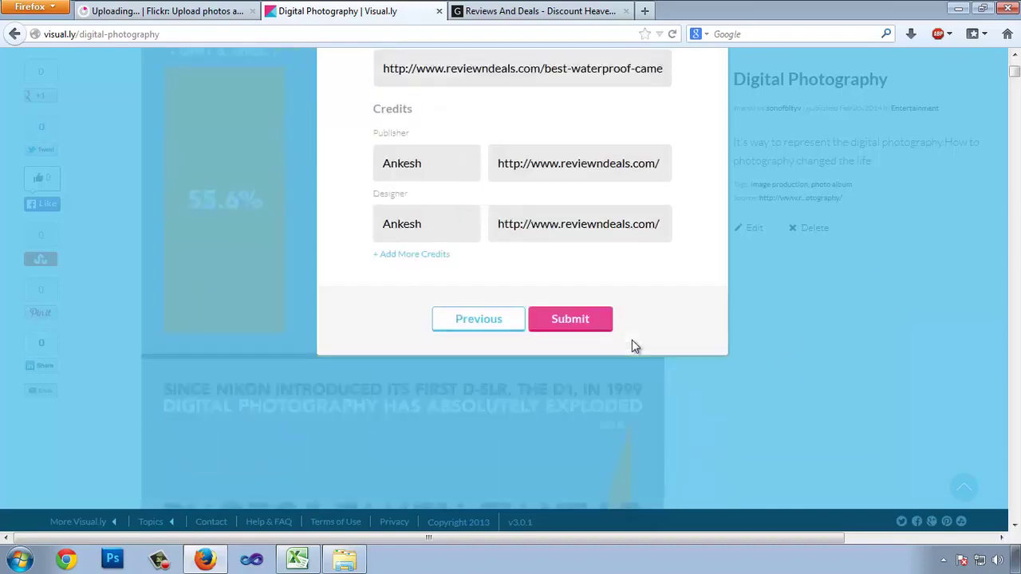
scroll(635, 346, up, 10)
scroll(632, 340, down, 3)
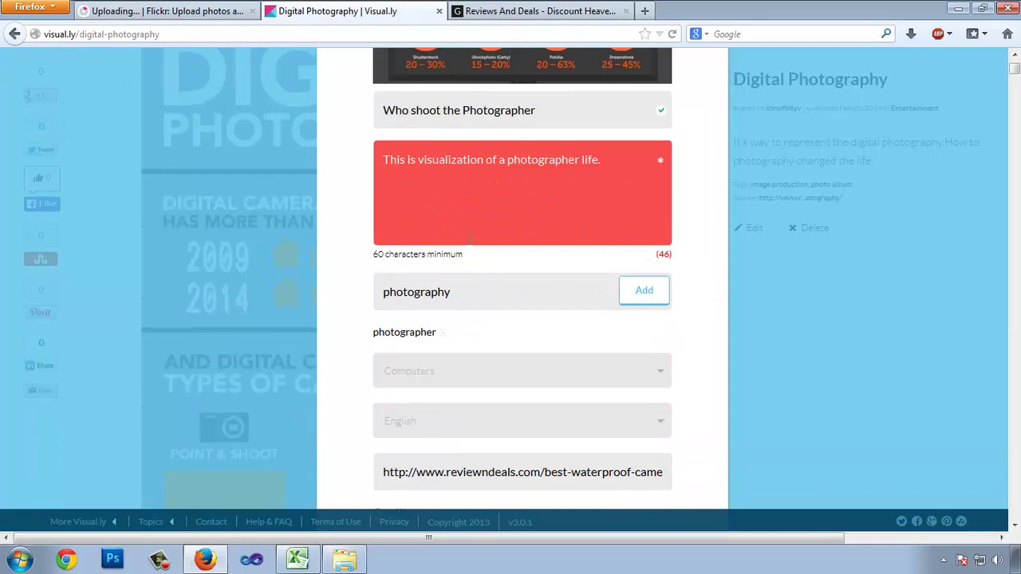
click(618, 160)
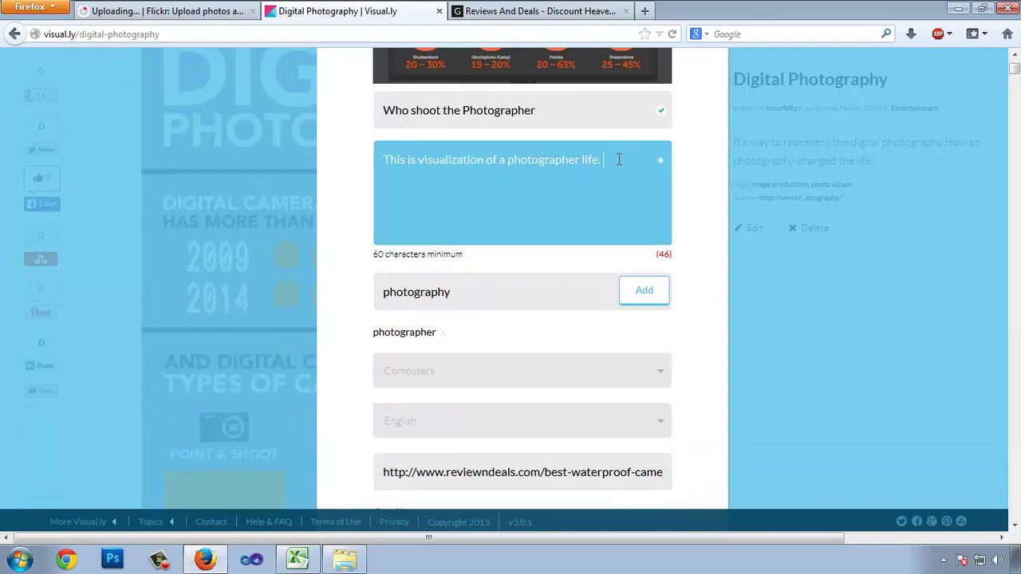
text(In this inforgraphic)
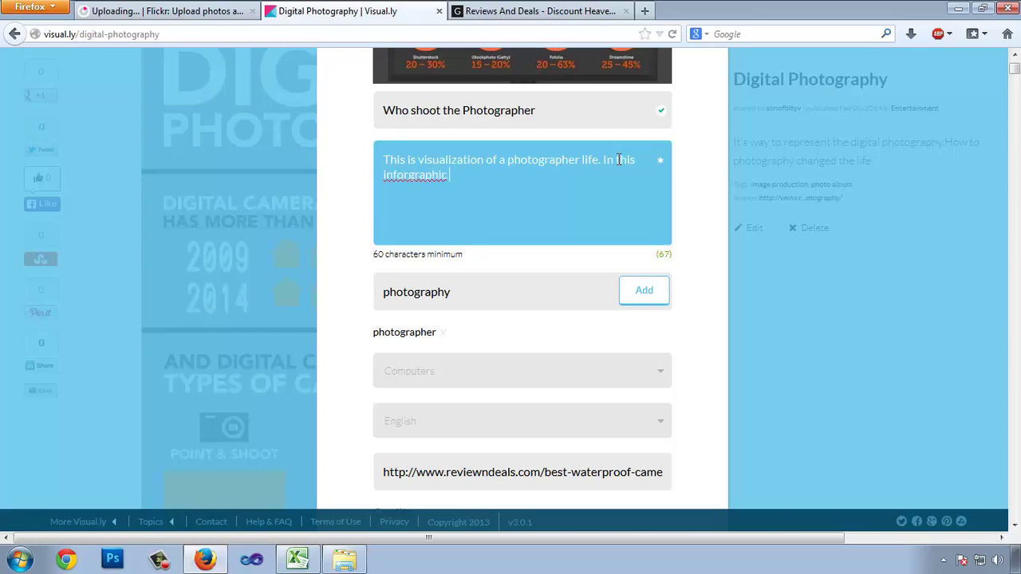
right_click(435, 175)
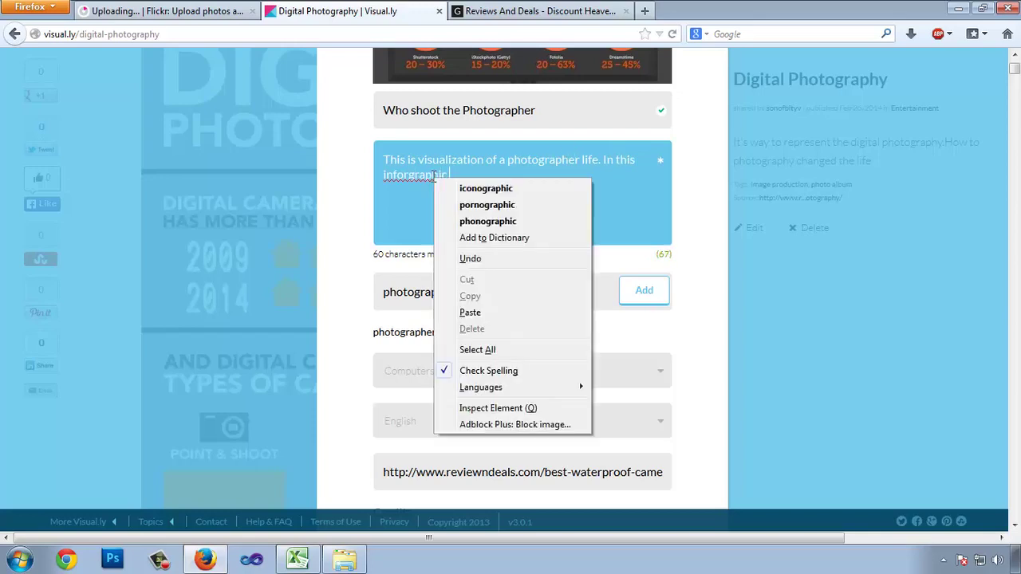
click(476, 178)
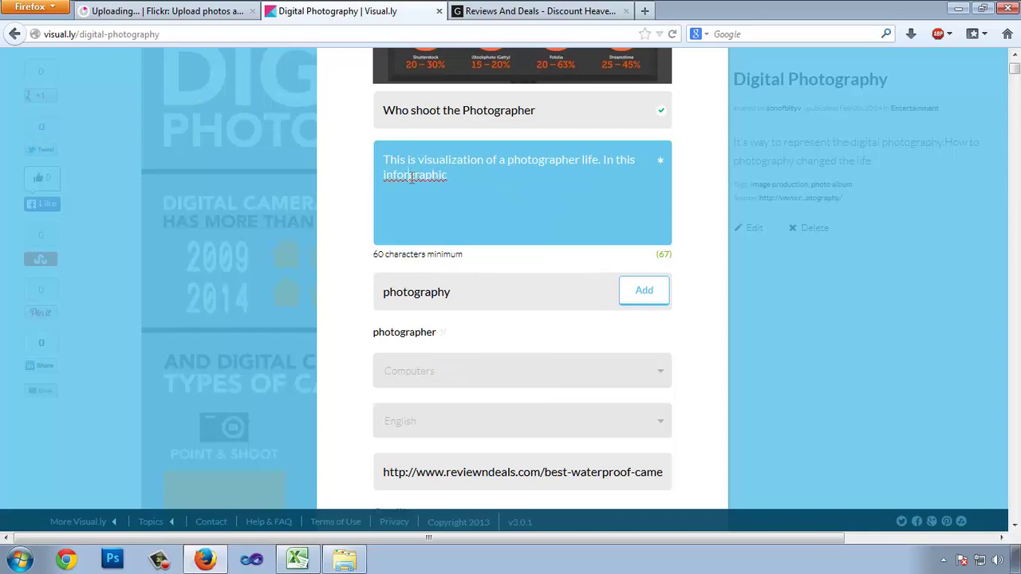
key(BackSpace)
right_click(405, 174)
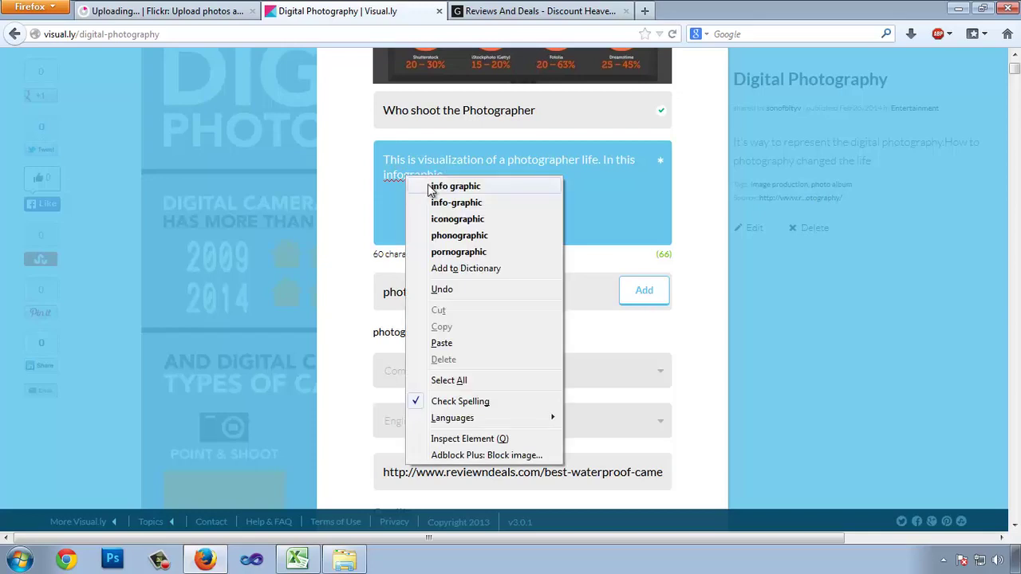
click(489, 202)
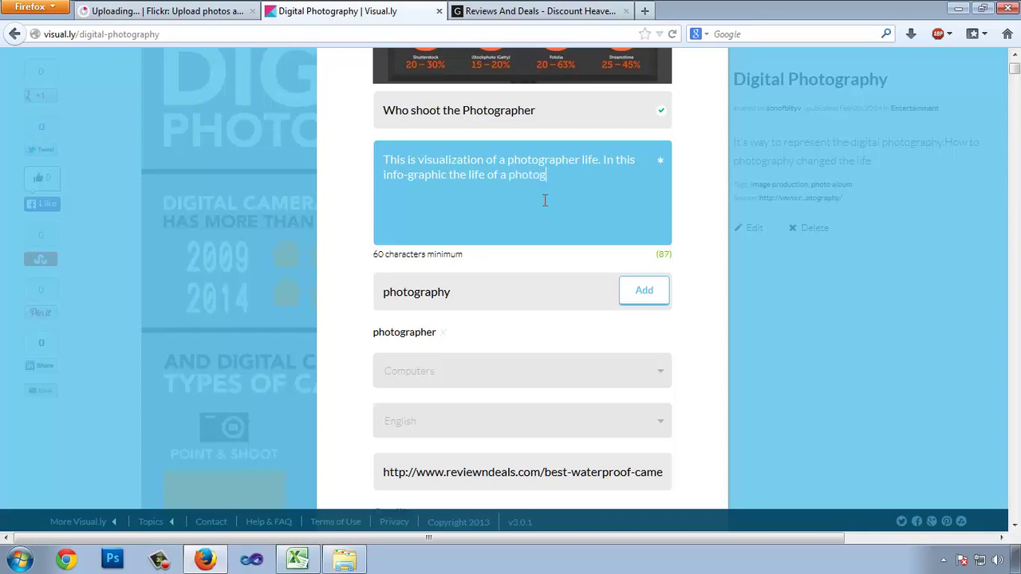
text(rapher is described)
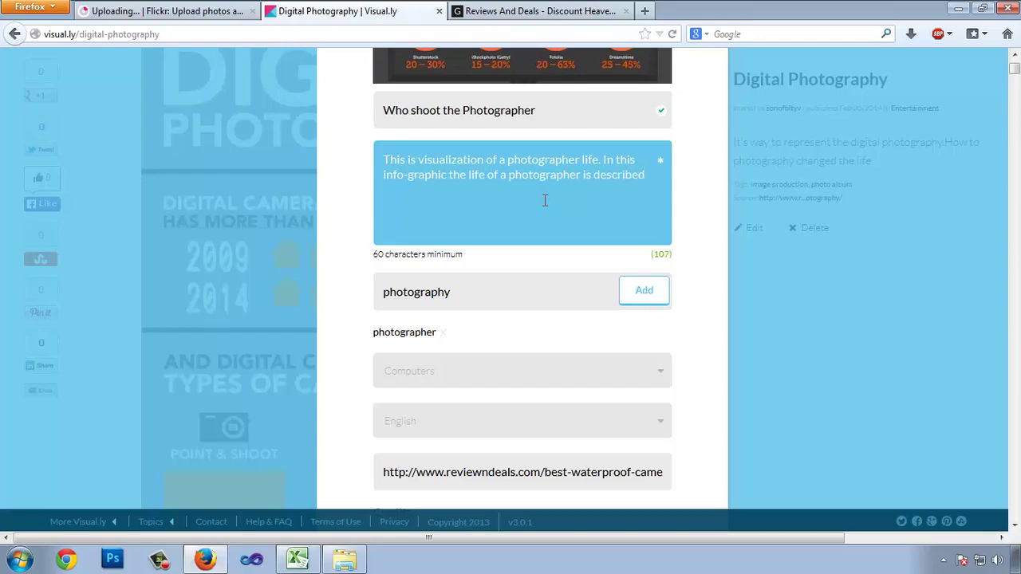
scroll(733, 294, down, 10)
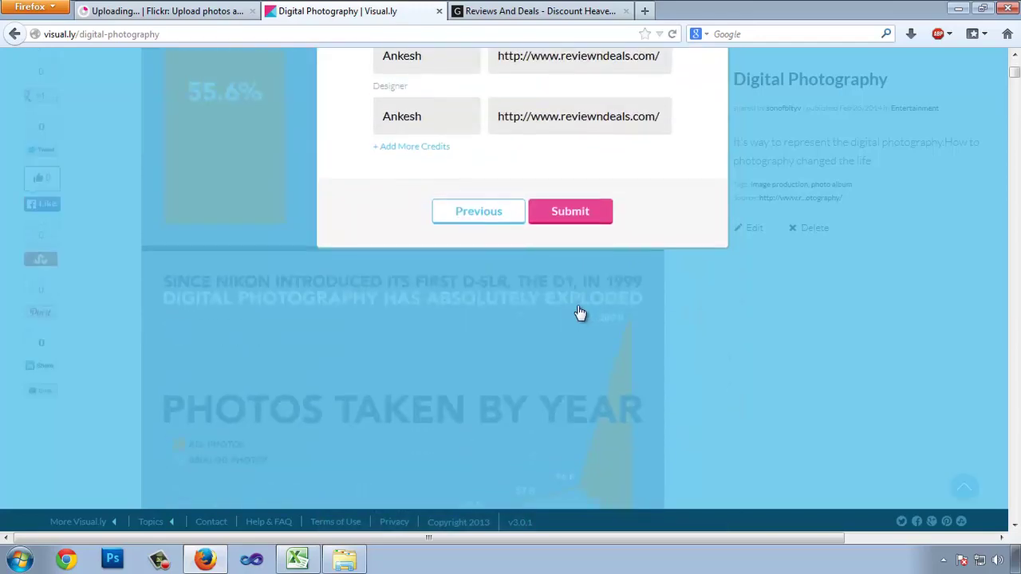
click(555, 224)
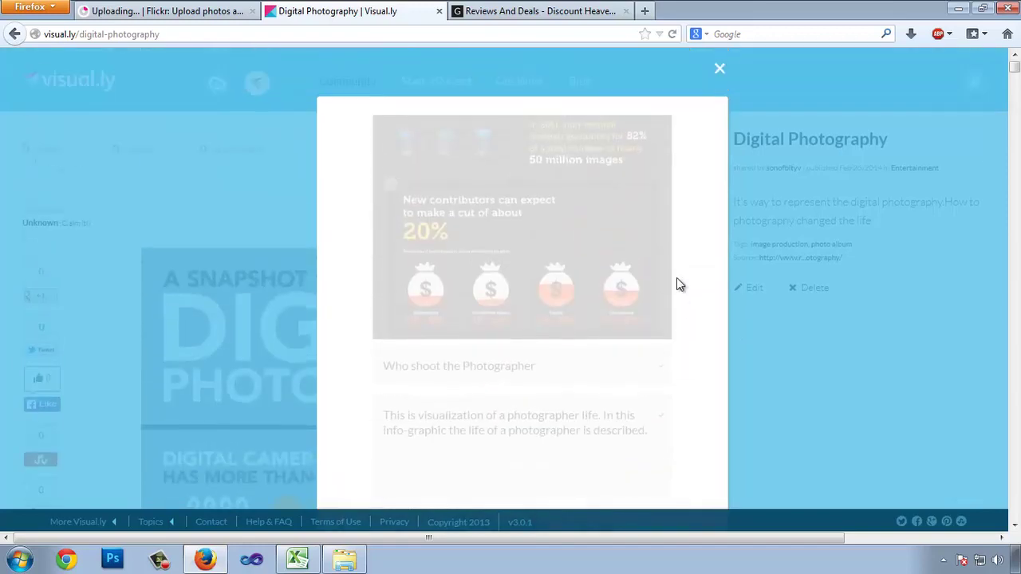
Remove the timed-out photo 6 from the Flickr upload and upload the remaining six photos.
click(205, 14)
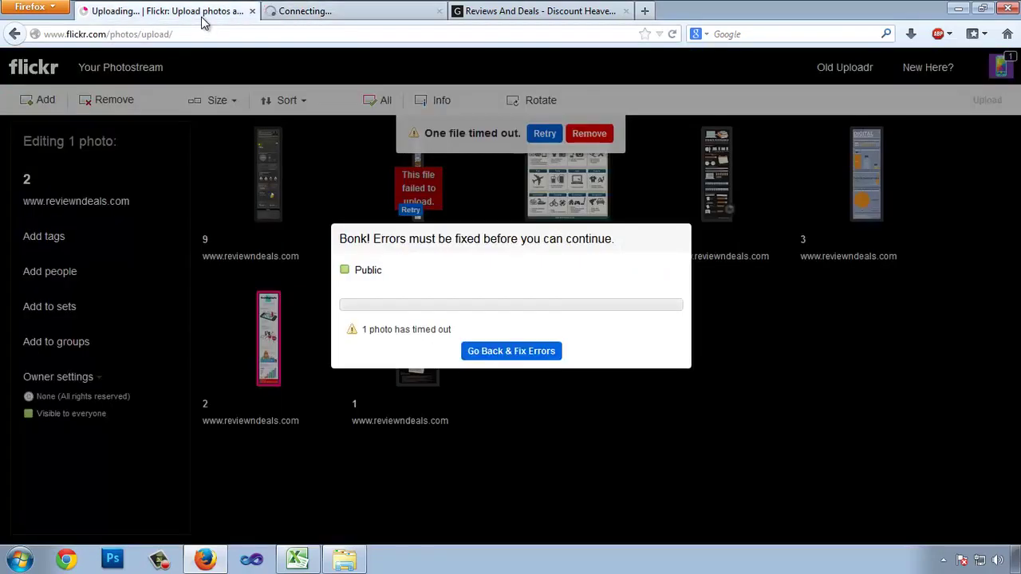
click(505, 352)
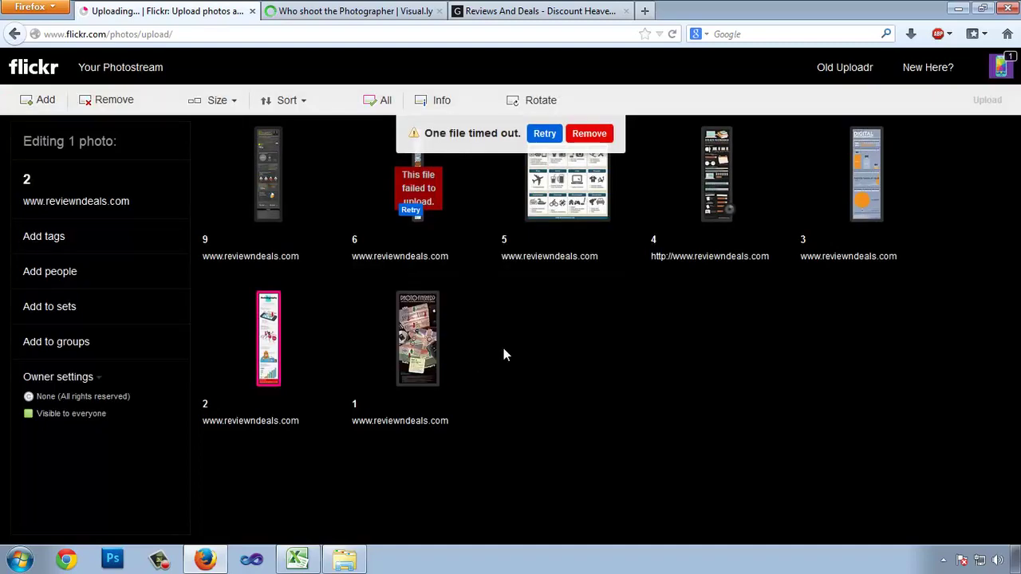
click(589, 134)
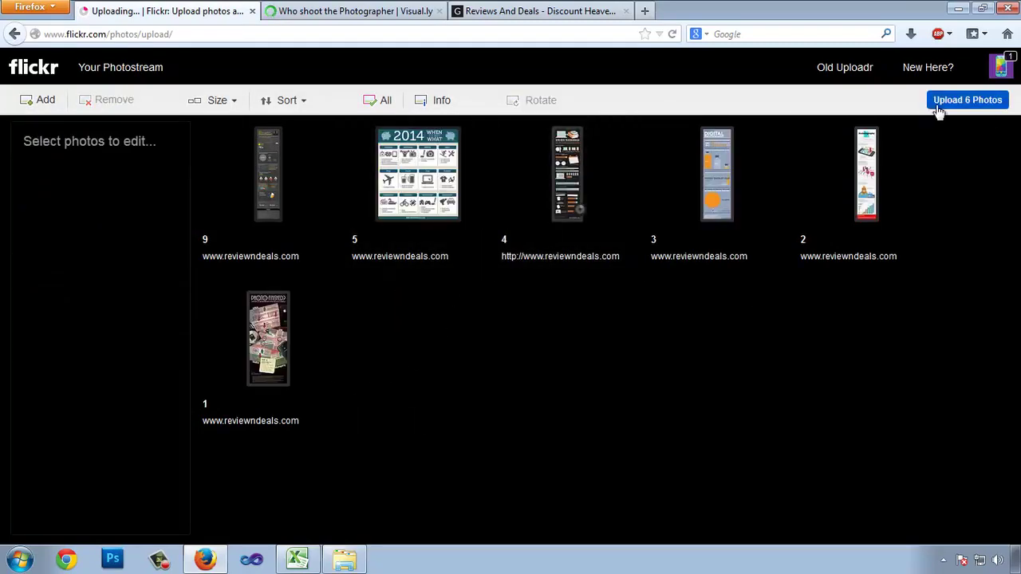
click(937, 106)
click(475, 328)
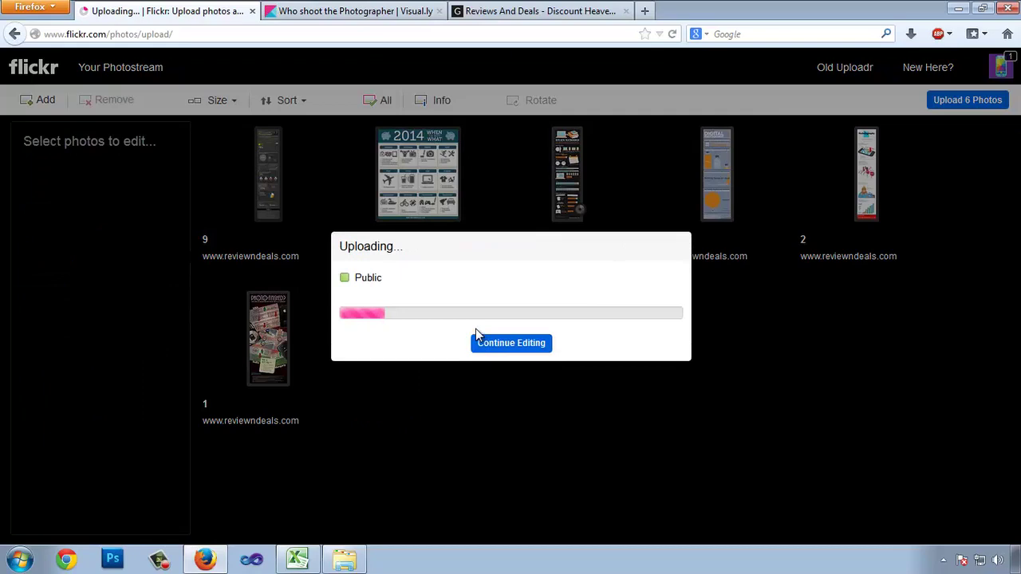
Return to visual.ly and examine the rank of the published "Who shoot the Photographer" infographic.
click(348, 12)
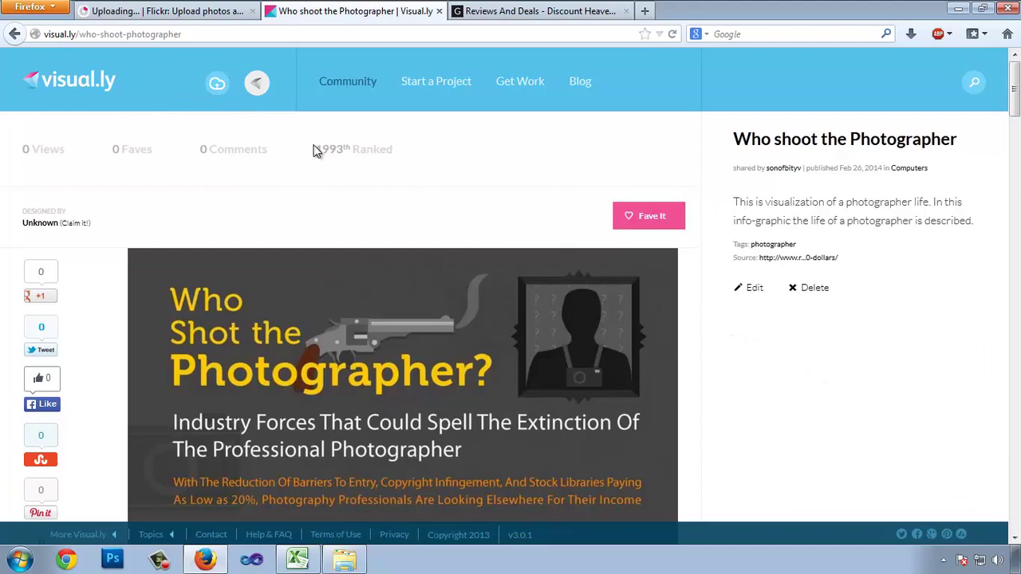
drag(317, 147, 344, 149)
click(391, 185)
Copy the published visual.ly infographic's URL and record it under Link2 in the visual.ly row of the Excel backlink sheet.
click(190, 34)
key(ctrl+c)
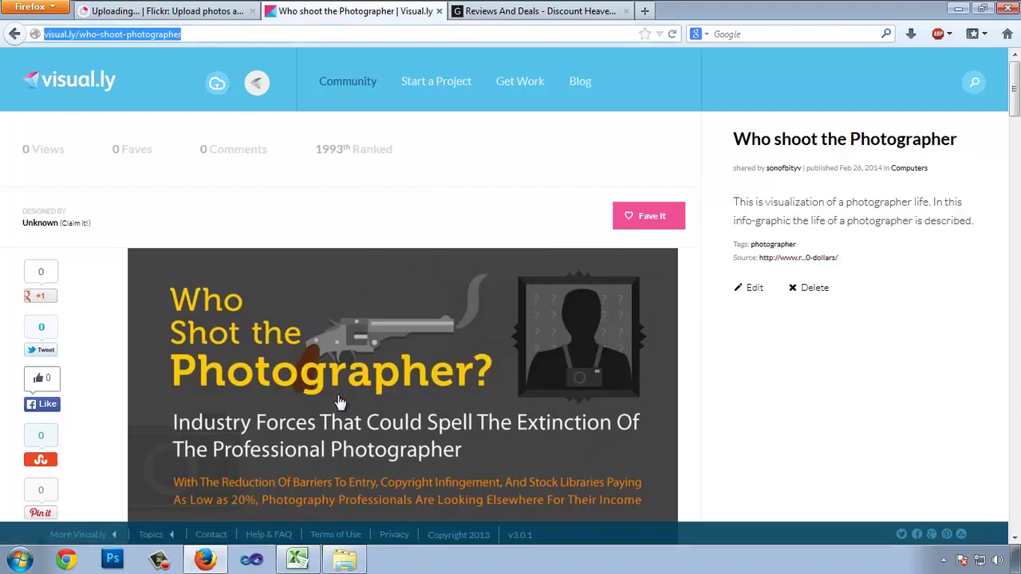
click(297, 559)
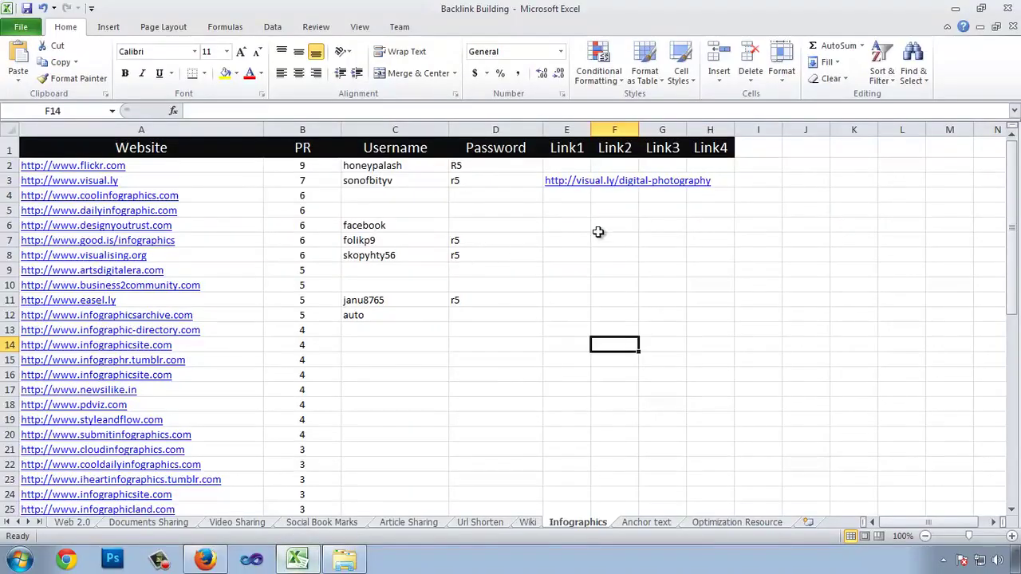
click(614, 182)
click(292, 106)
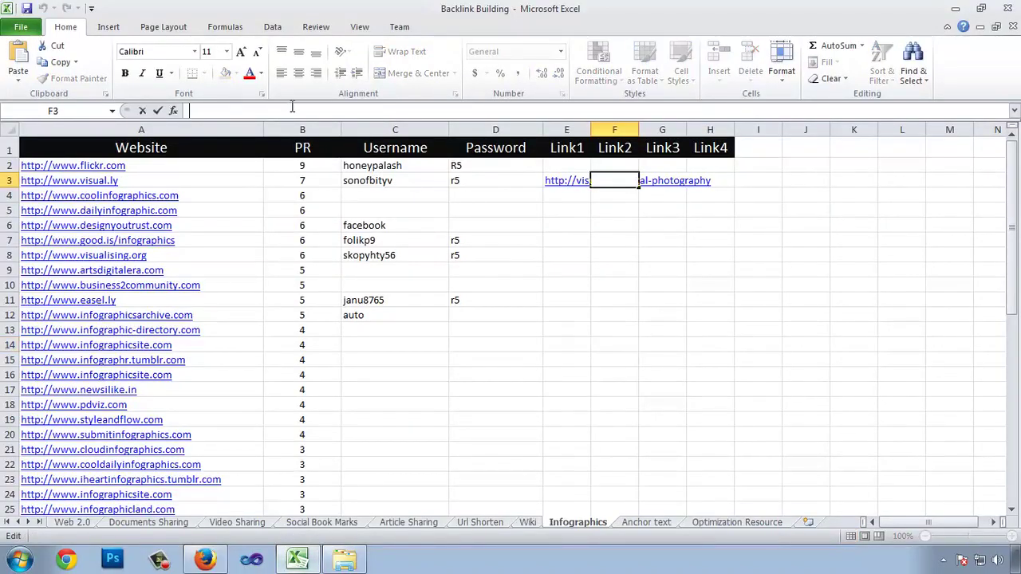
key(ctrl+v)
click(644, 402)
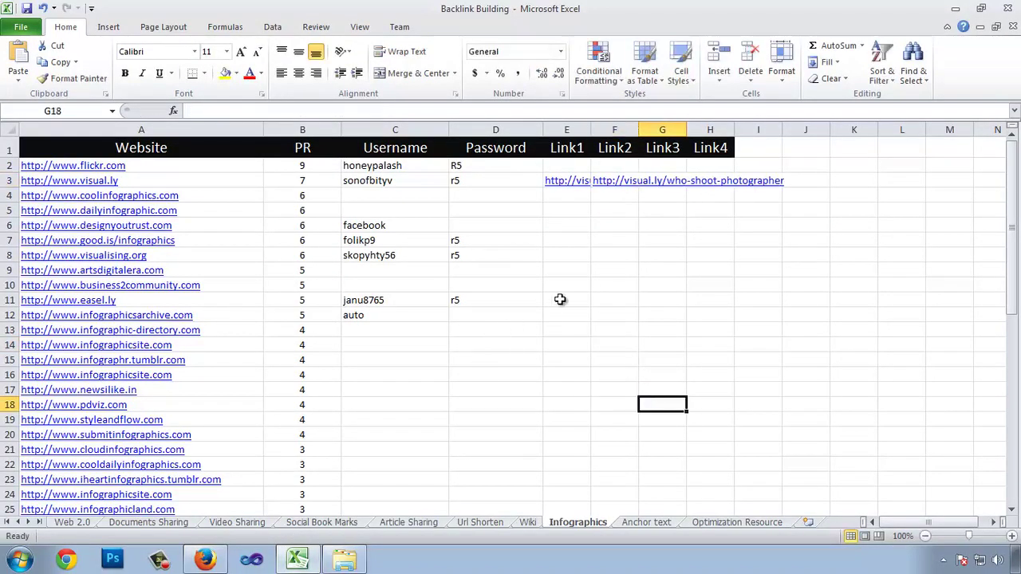
click(199, 227)
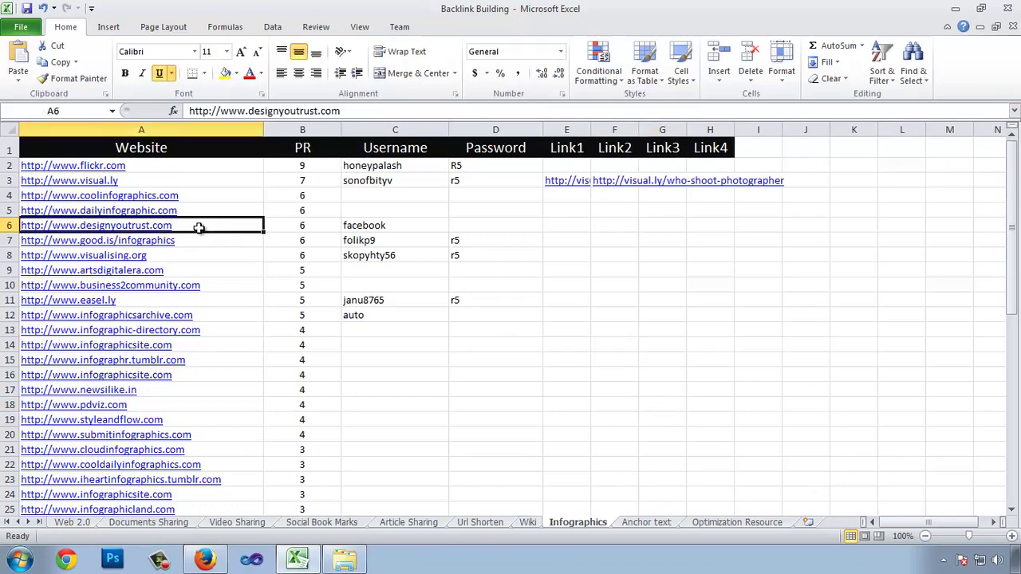
click(207, 240)
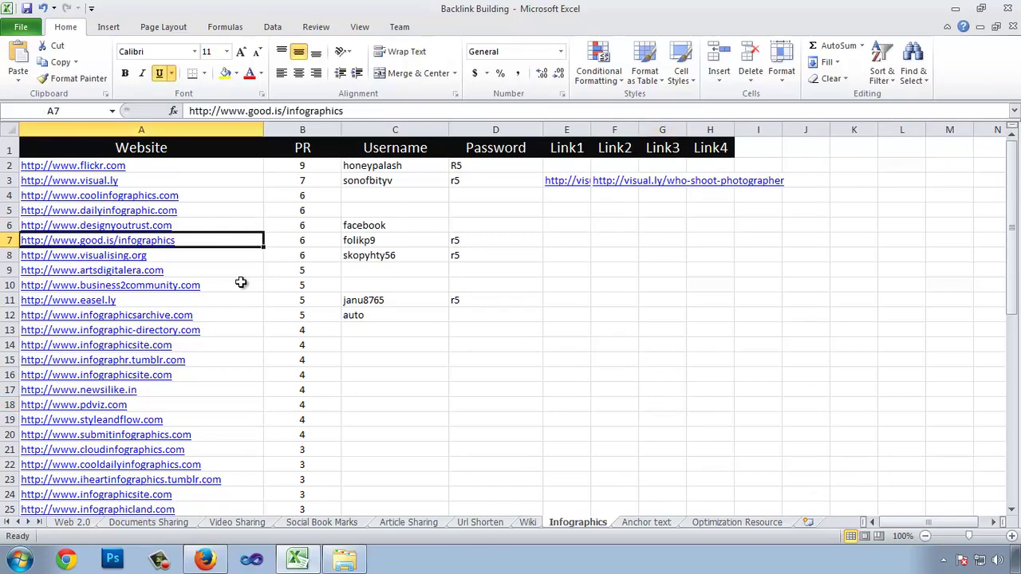
key(ctrl+c)
click(205, 558)
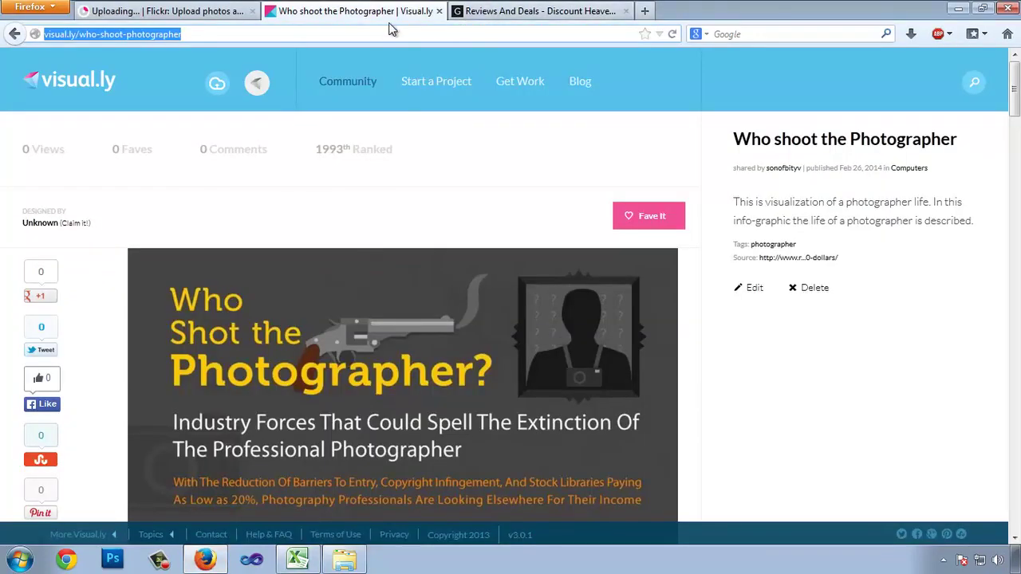
key(ctrl+v)
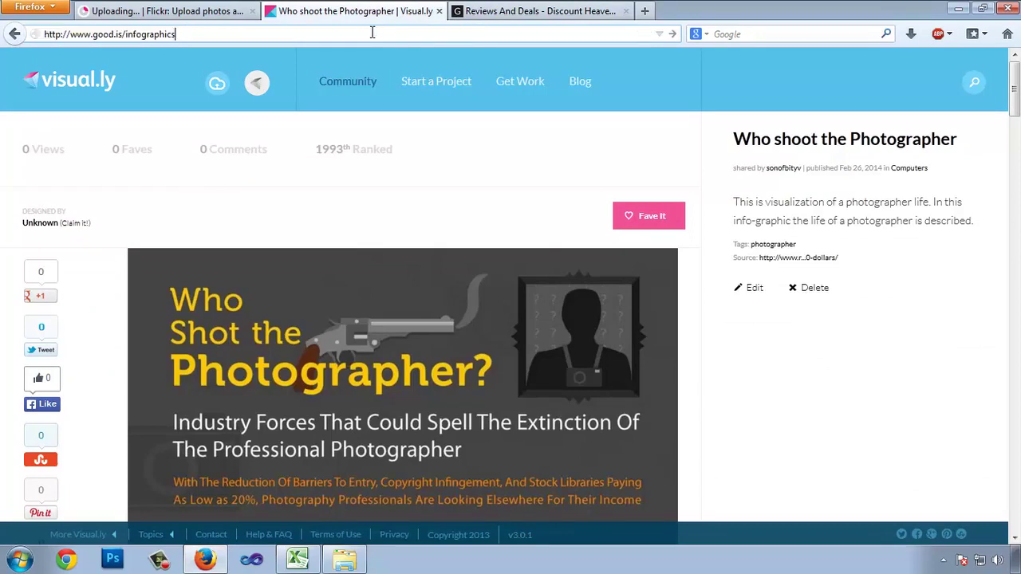
key(Return)
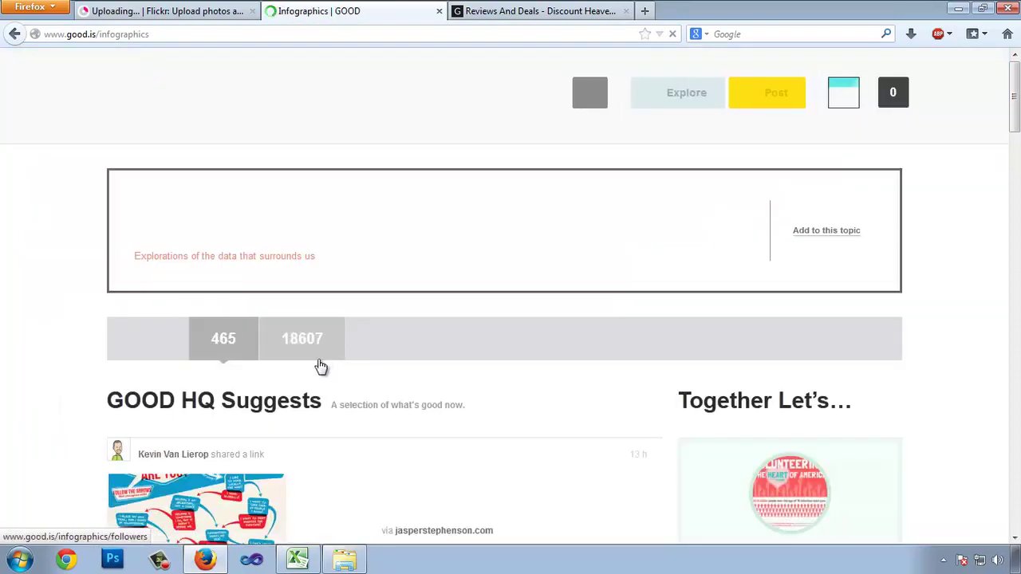
Start a new GOOD post and set its type to "something to learn".
mouse_move(844, 94)
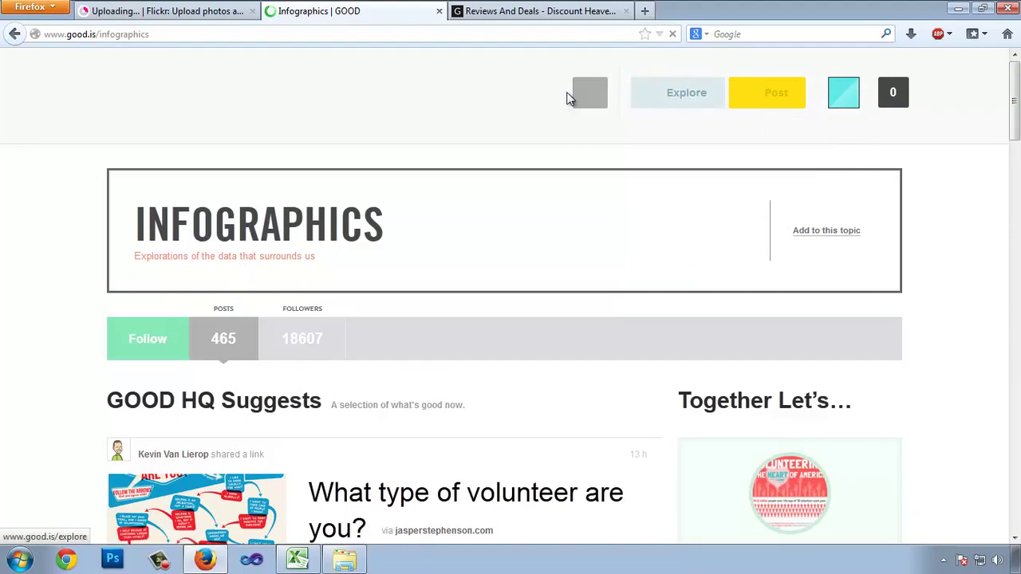
click(777, 94)
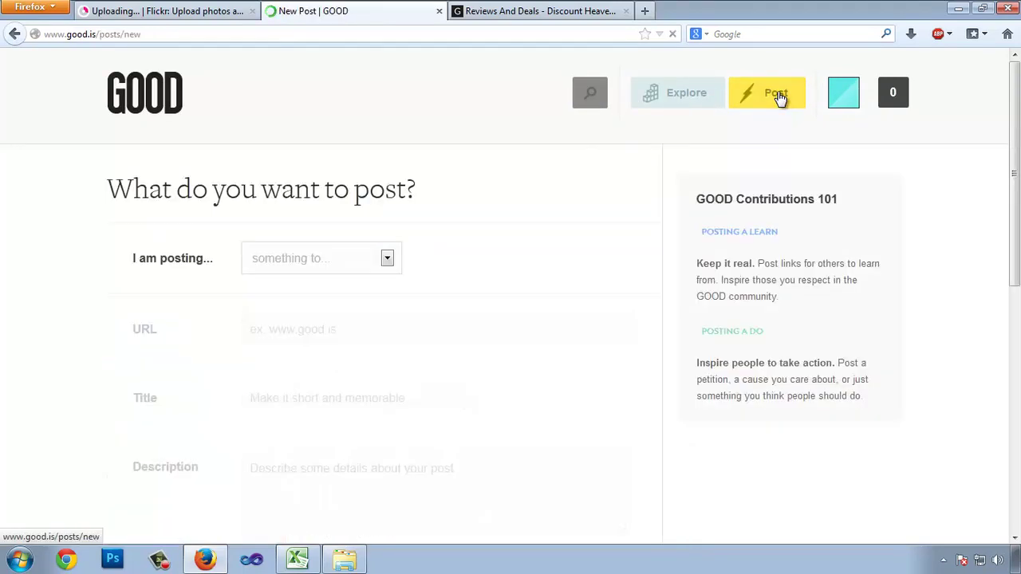
click(297, 263)
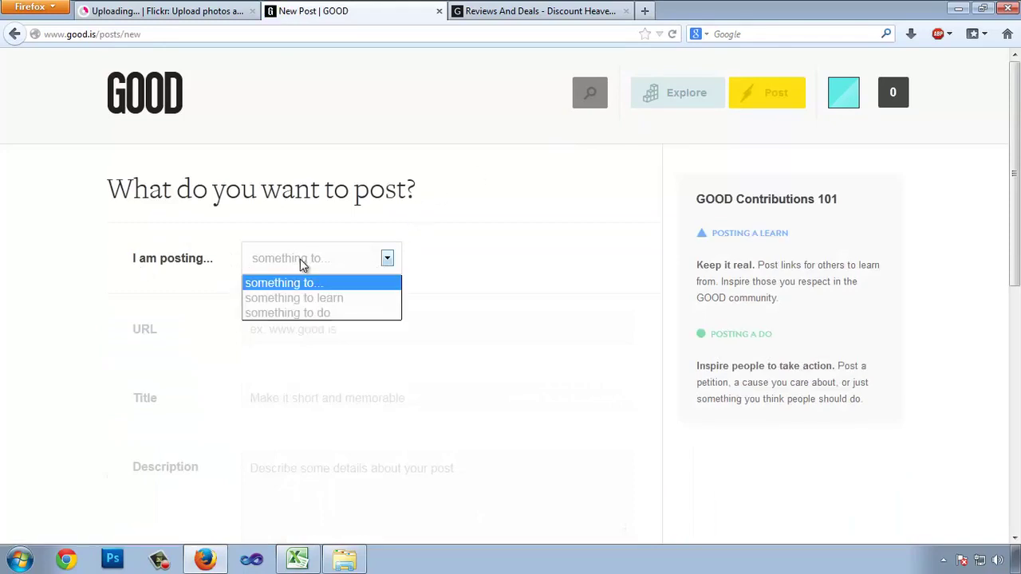
click(328, 302)
scroll(351, 269, down, 2)
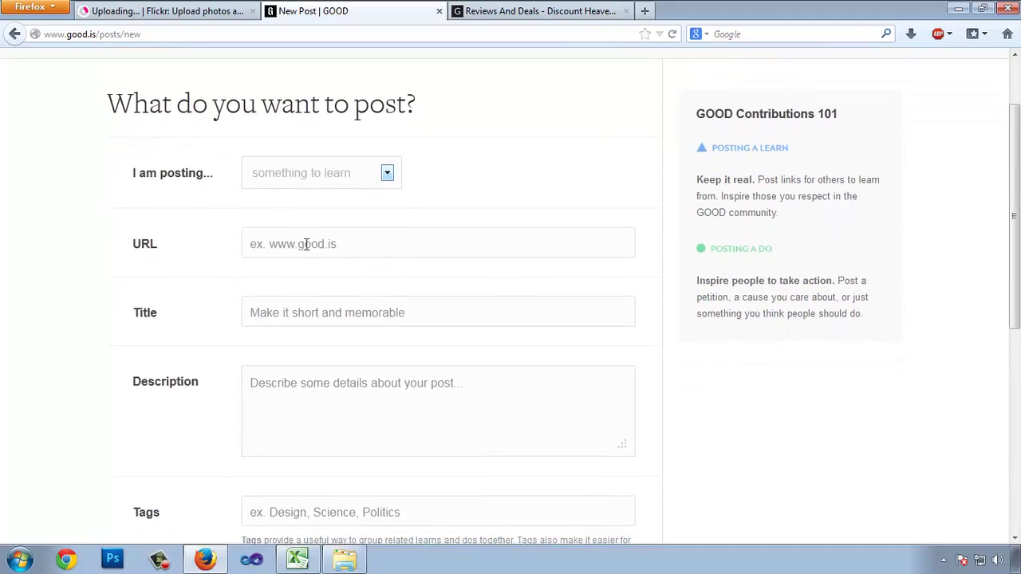
Copy the link of the "Best Waterproof Camera 2014 Under 200 Dollars" article from reviewndeals.com into the post's URL.
click(618, 8)
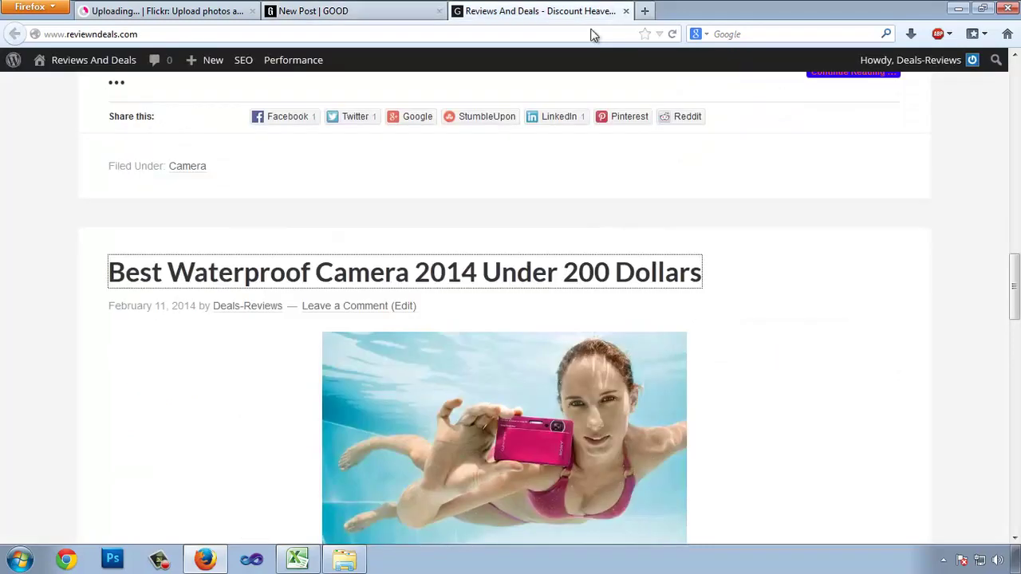
right_click(451, 271)
click(513, 365)
click(312, 10)
click(282, 243)
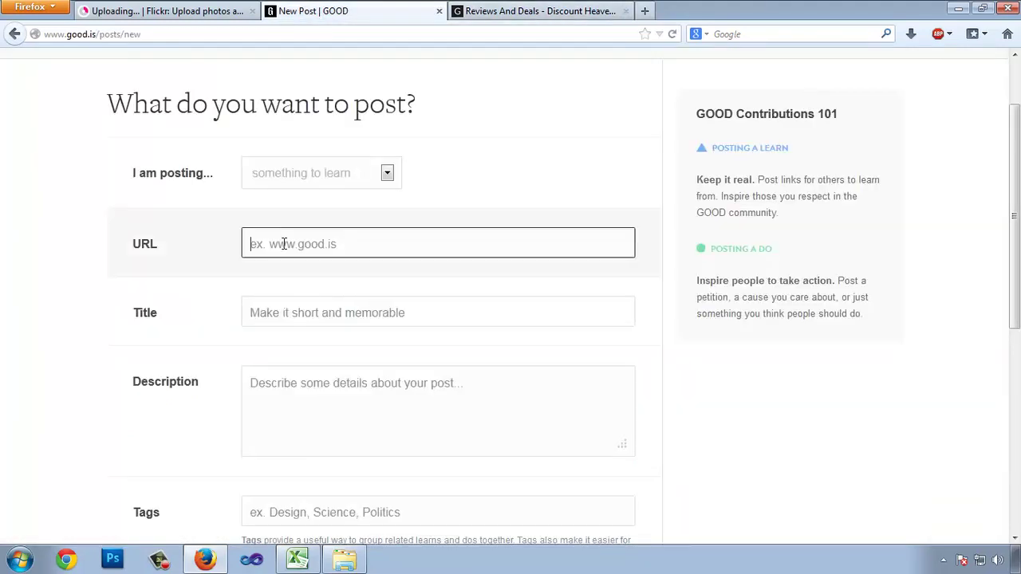
key(ctrl+v)
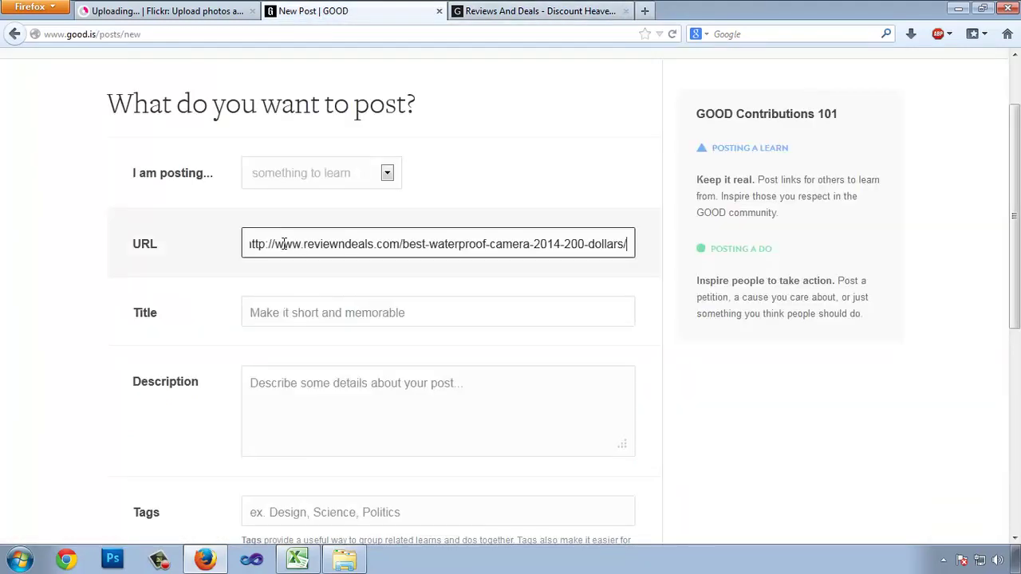
Examine infographics 5, 4 and 1 in the Infographics folder to choose a subject for the post.
click(332, 319)
click(345, 560)
click(471, 177)
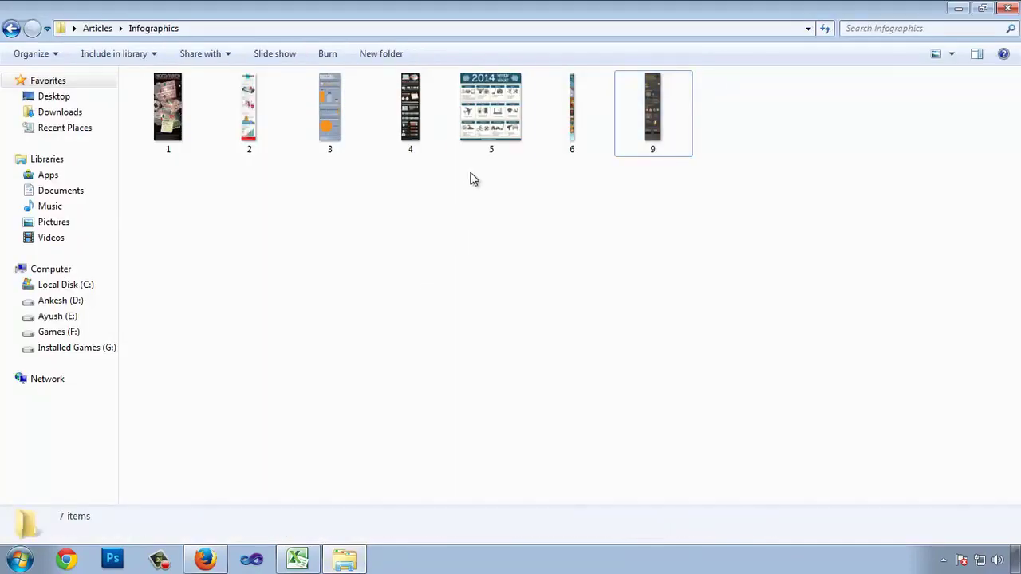
double_click(487, 110)
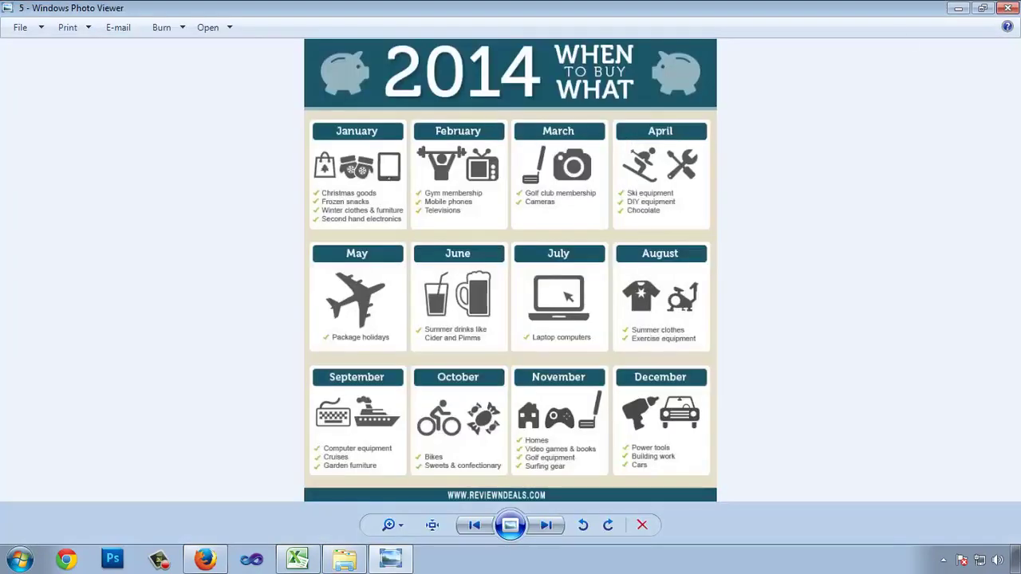
click(1007, 8)
double_click(408, 120)
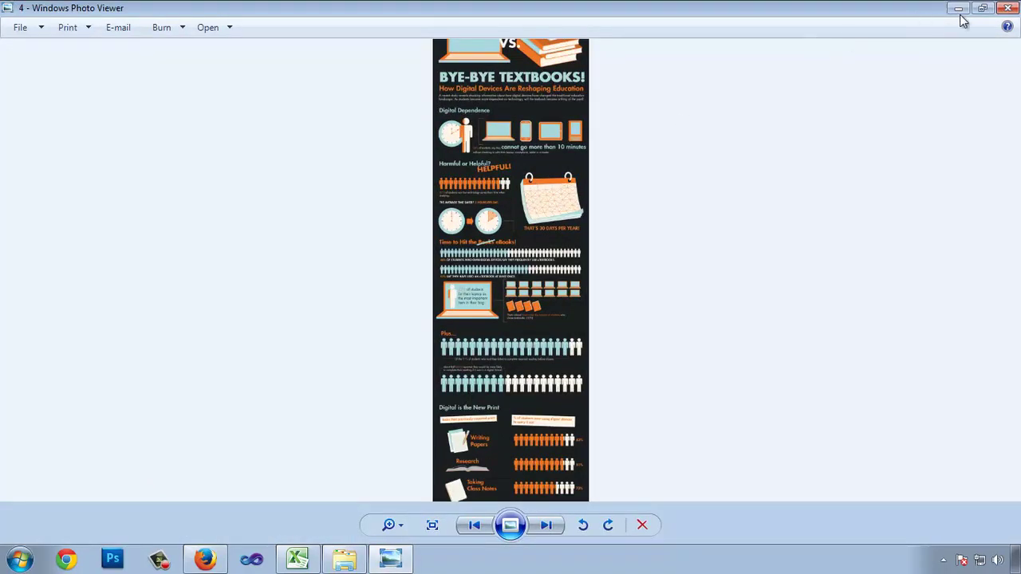
click(1007, 8)
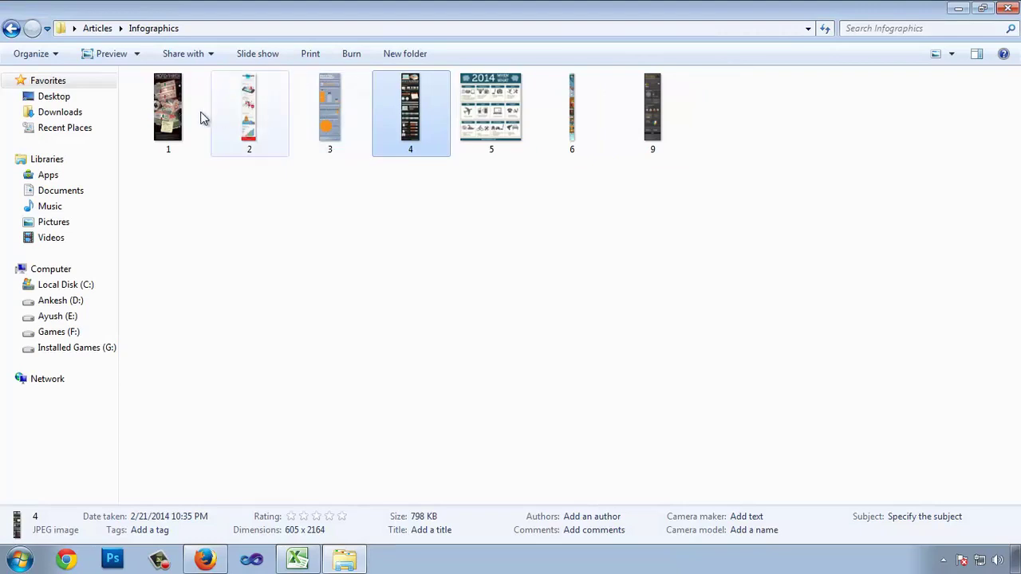
double_click(167, 115)
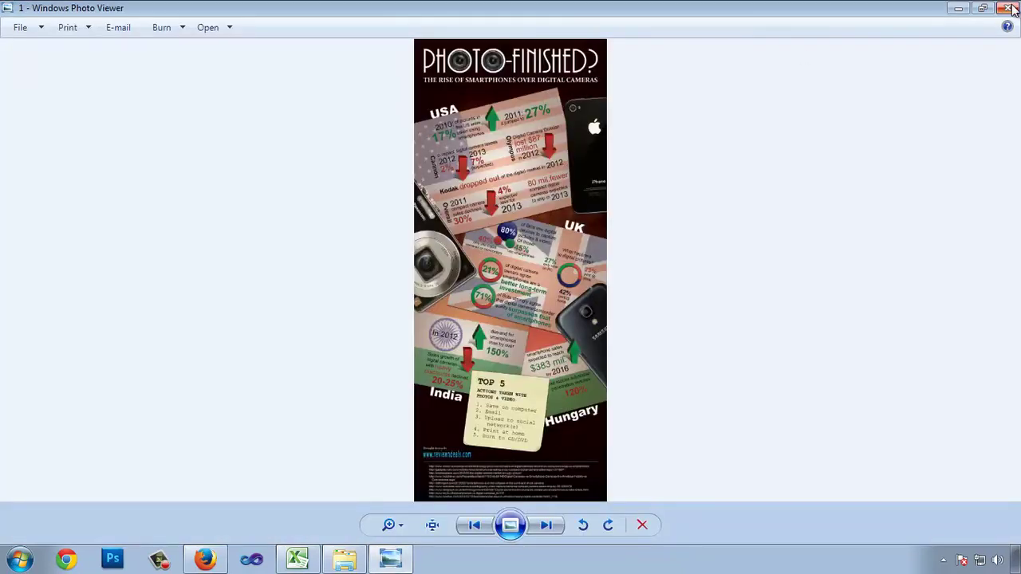
click(1007, 8)
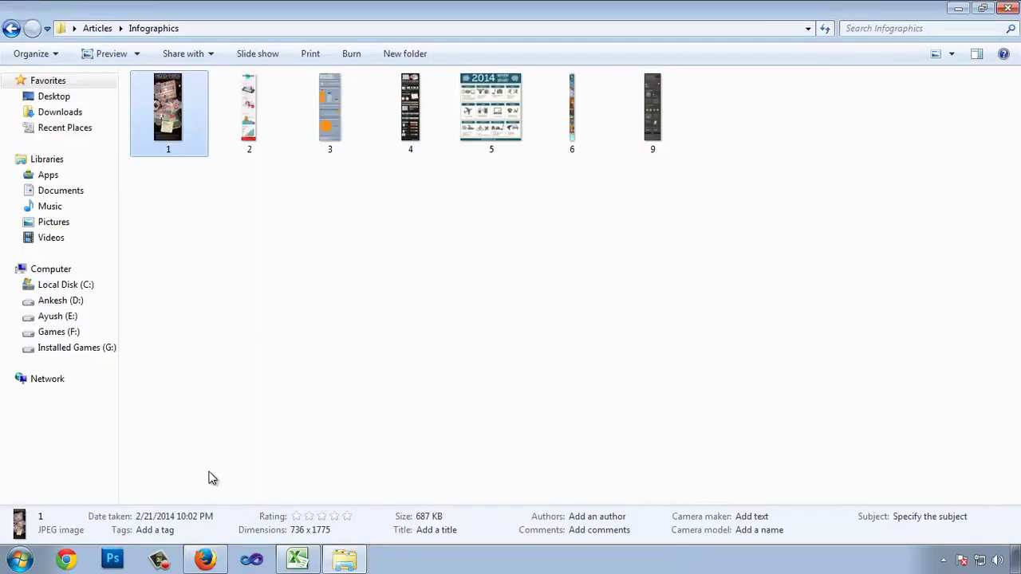
Title the GOOD post "Start Photography With Digital Camera" and begin its description with "In this infographic".
click(204, 559)
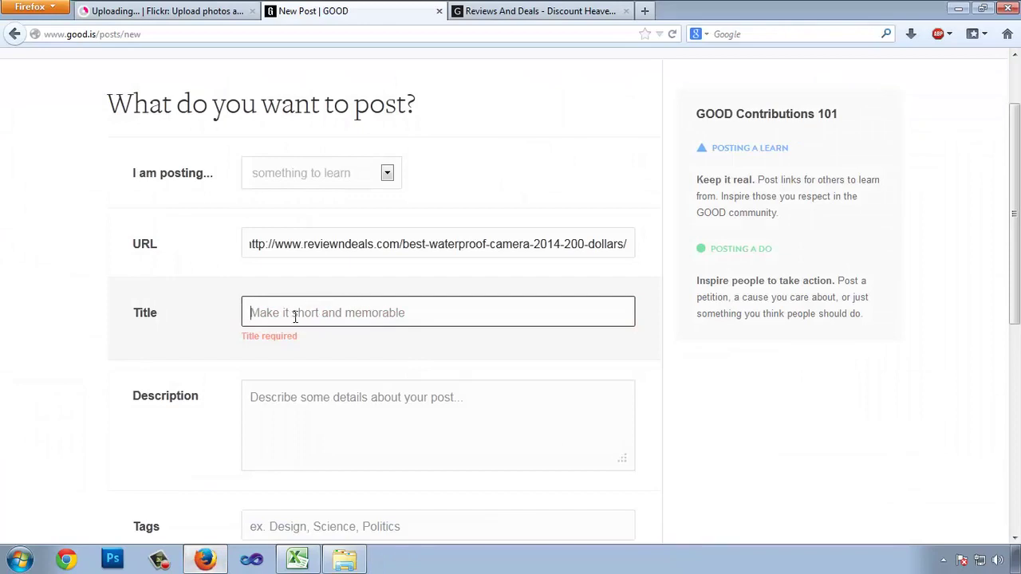
text(St)
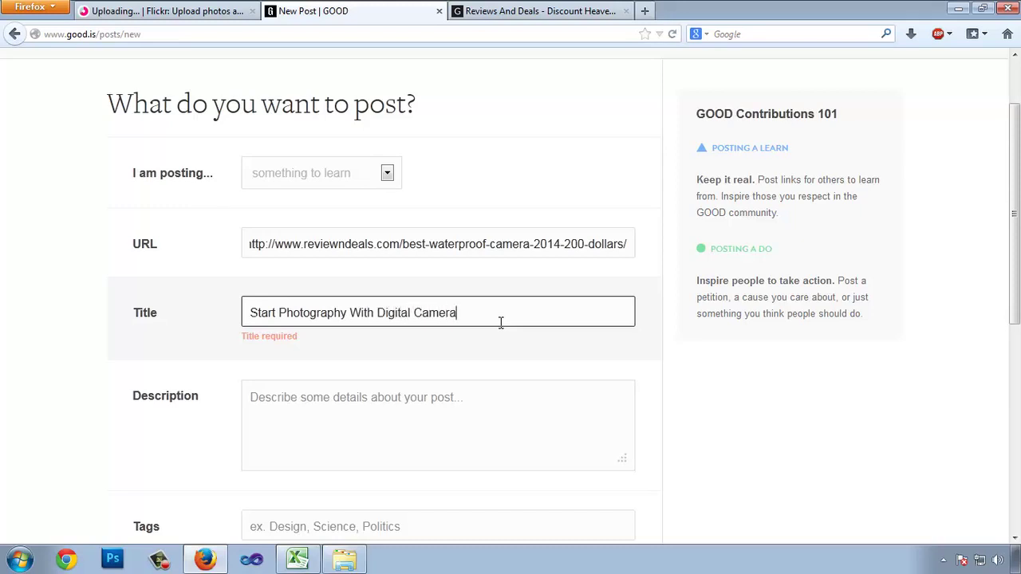
scroll(513, 326, down, 3)
click(422, 256)
text(I)
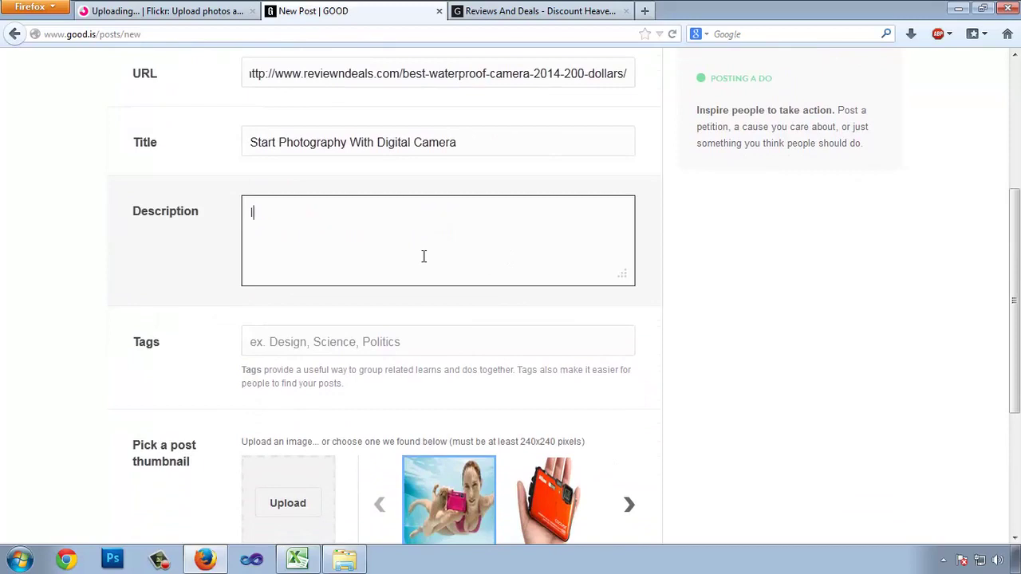
text(nb t)
key(ctrl+a)
text(I)
text(ic)
key(BackSpace)
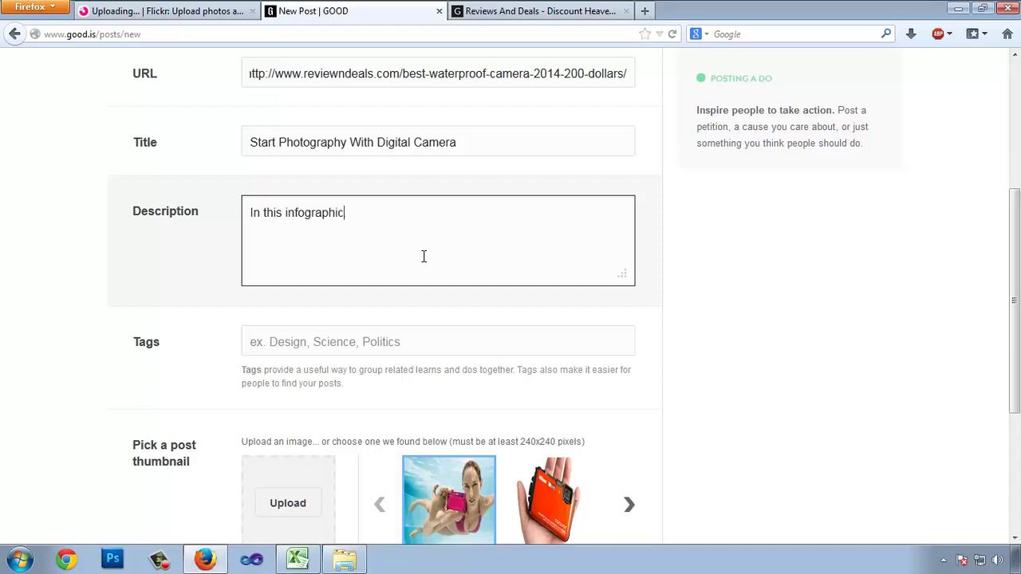
Correct the spelling to "info-graphic" and continue the description with "you will learn how to start photography with your camera in professional way.".
right_click(315, 212)
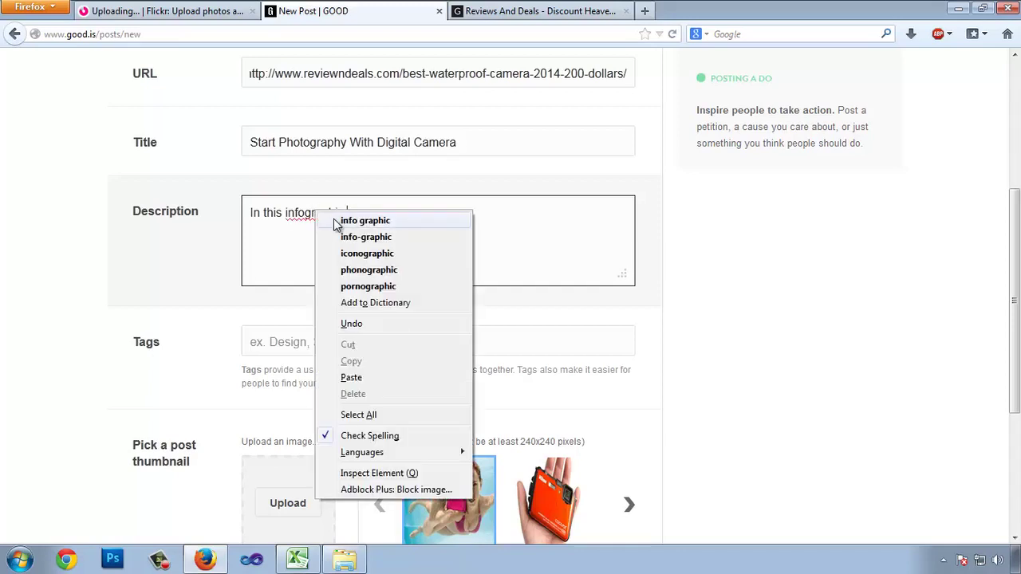
click(351, 238)
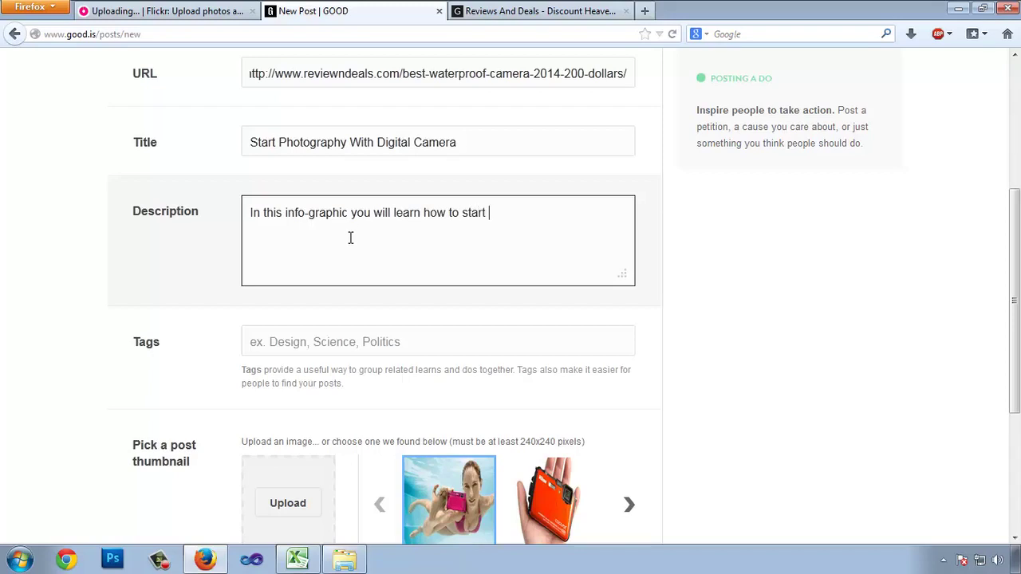
text(o)
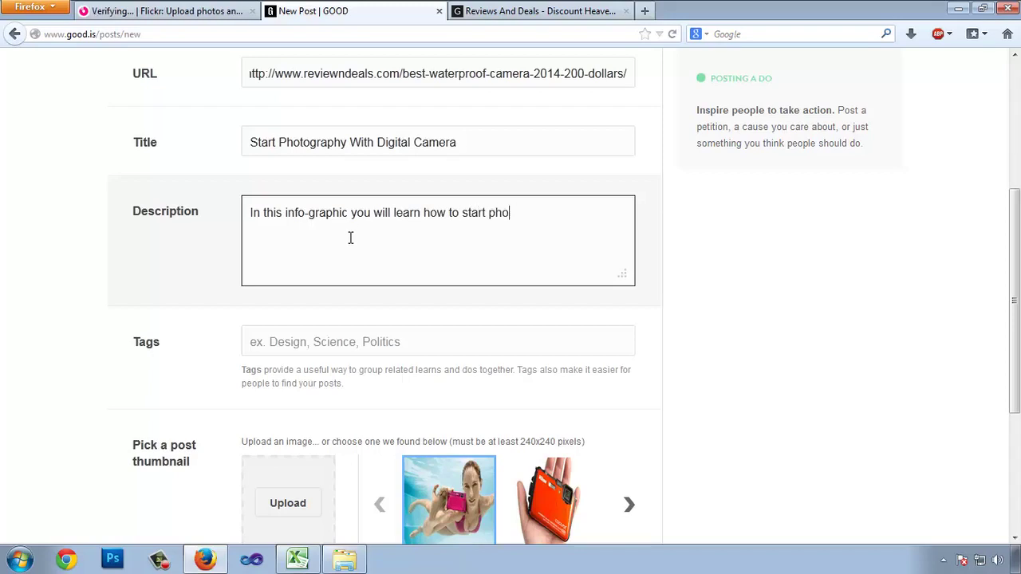
text(tography w)
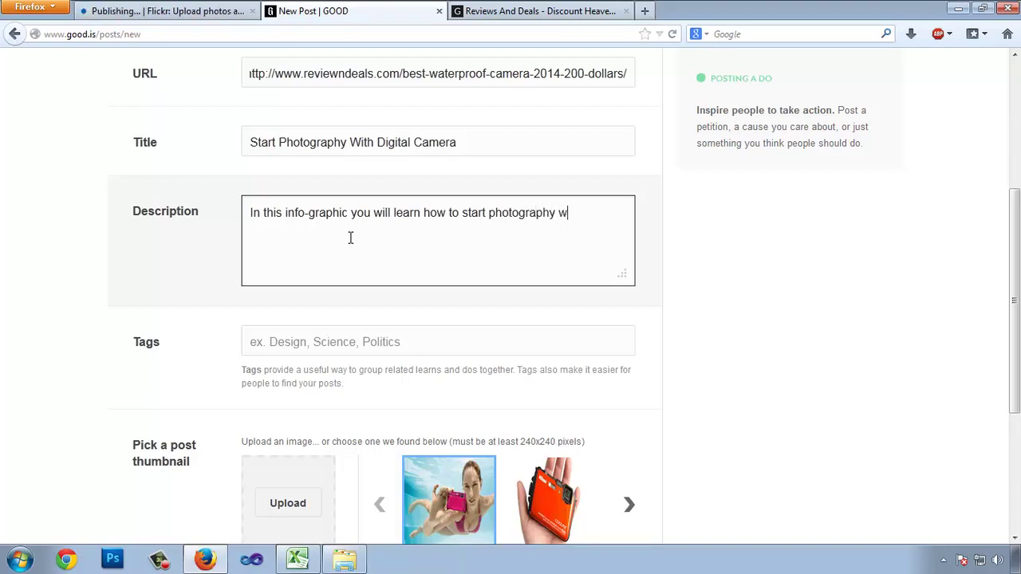
text(ith your camera in professional wa)
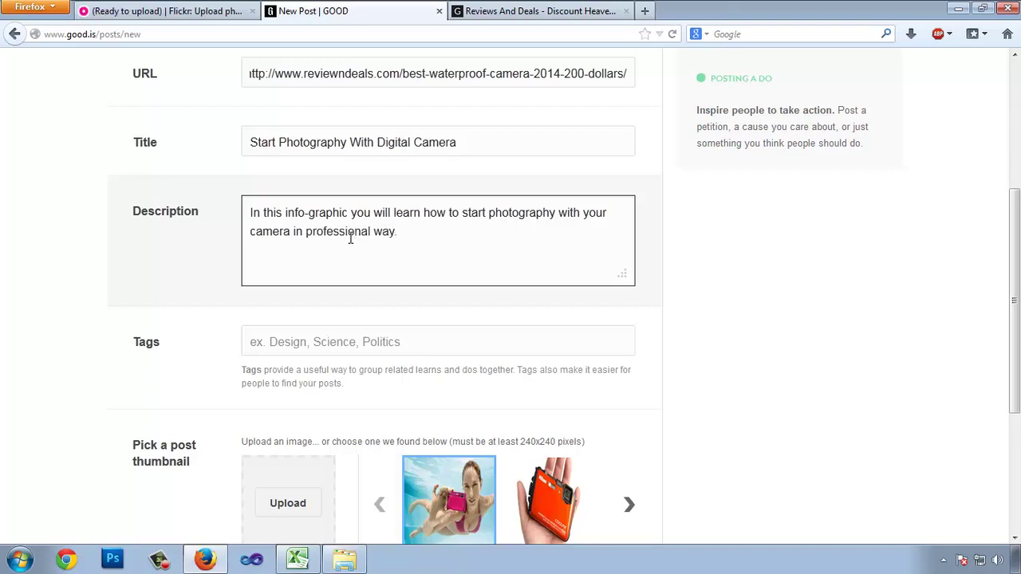
text(y.)
Tag the GOOD post with "photography,photo,image,".
scroll(350, 239, down, 2)
click(358, 263)
text(photography,p)
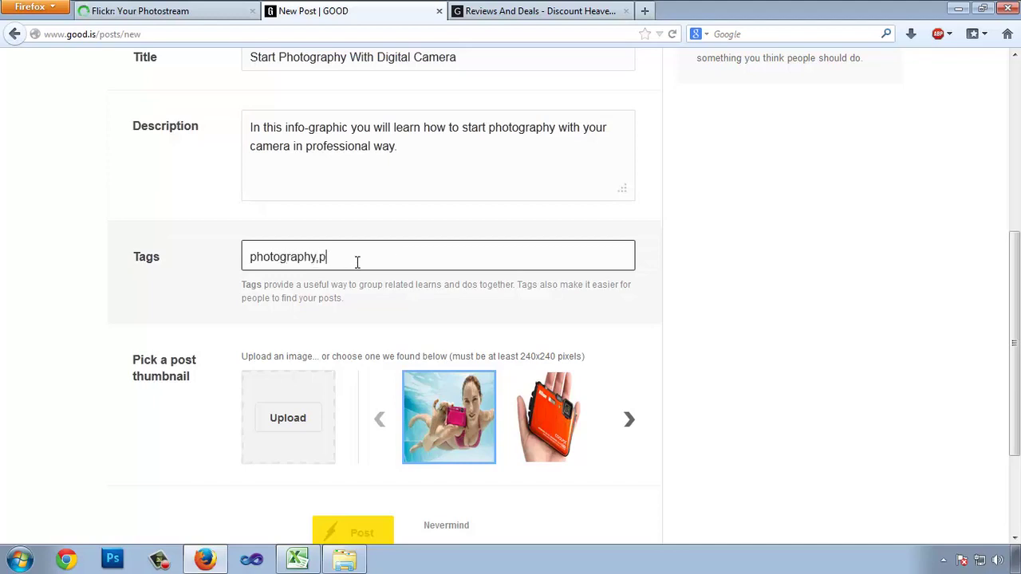
text(hoto,image,)
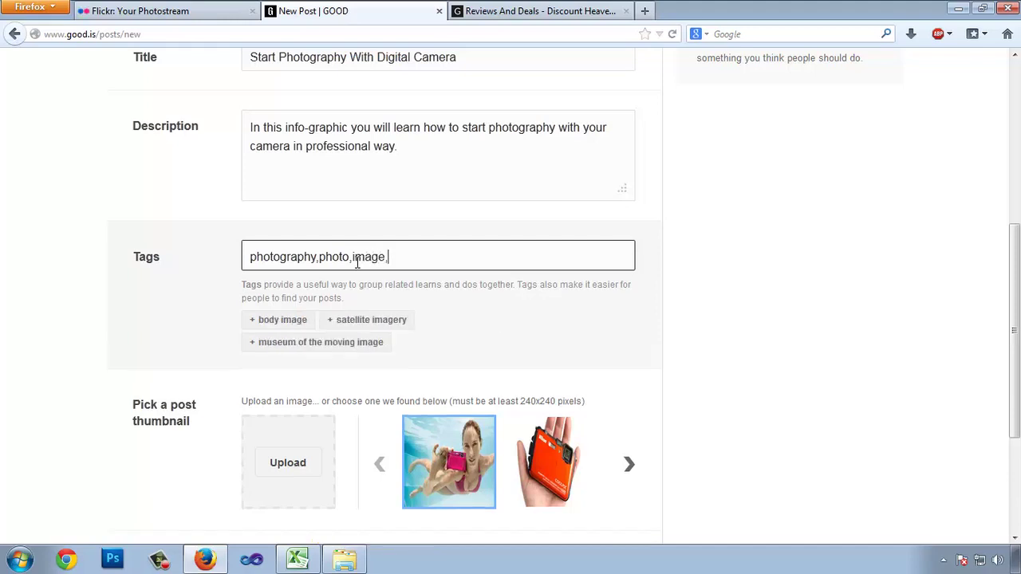
scroll(638, 346, down, 2)
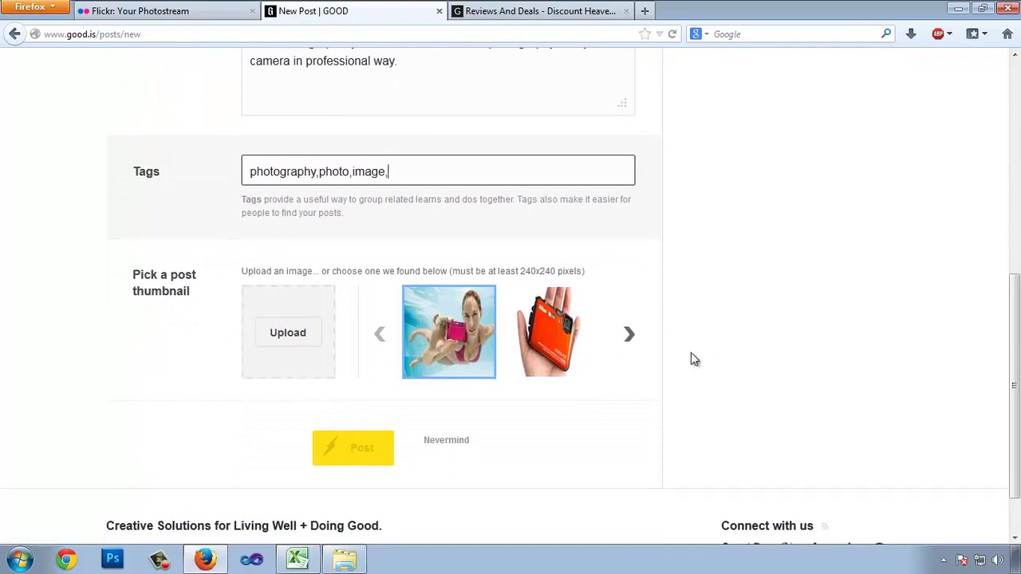
scroll(691, 358, up, 5)
scroll(692, 358, down, 6)
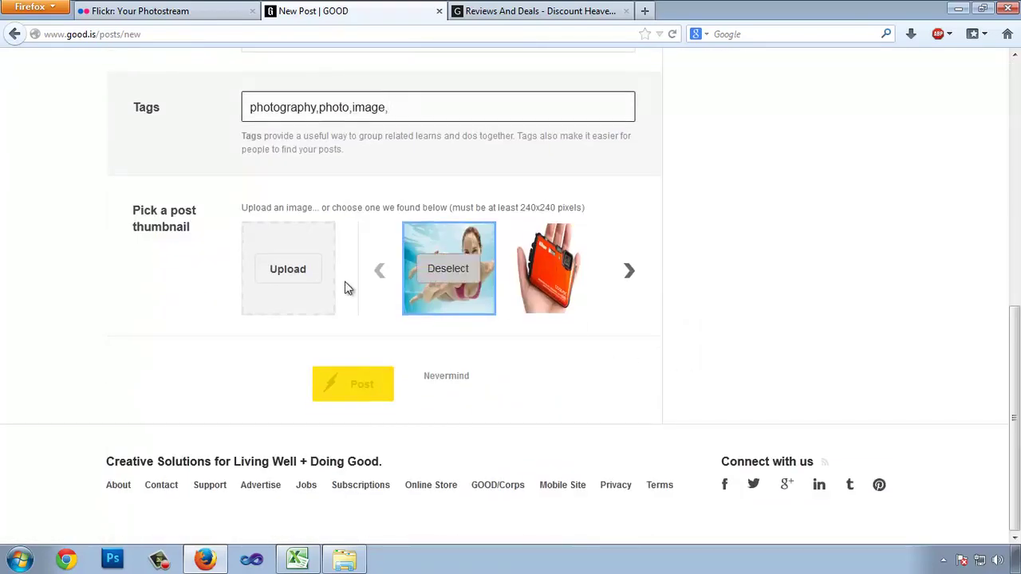
Upload image 1 from the Infographics folder inside Articles as the GOOD post's thumbnail and browse the suggested images.
click(291, 274)
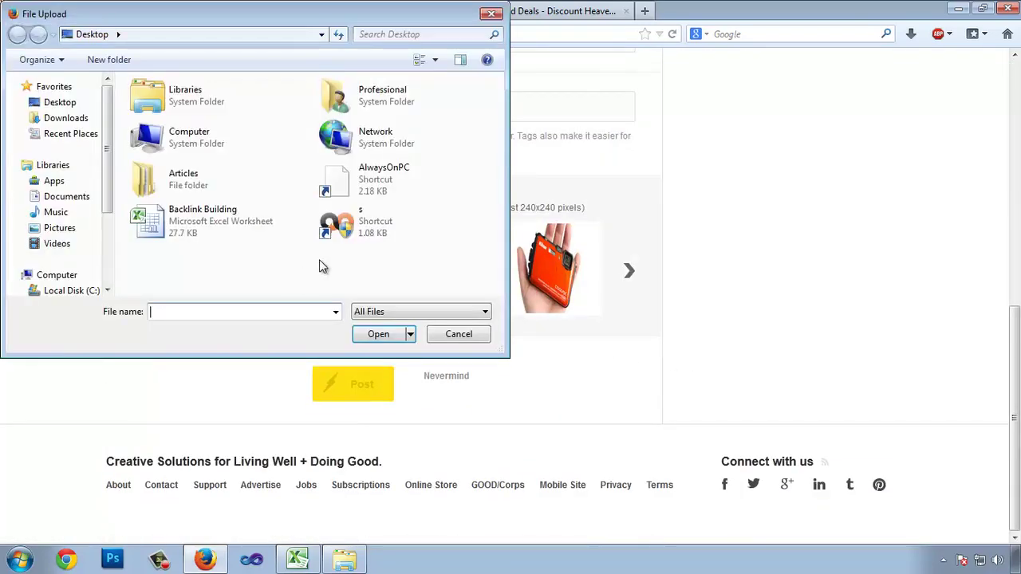
double_click(193, 171)
double_click(199, 135)
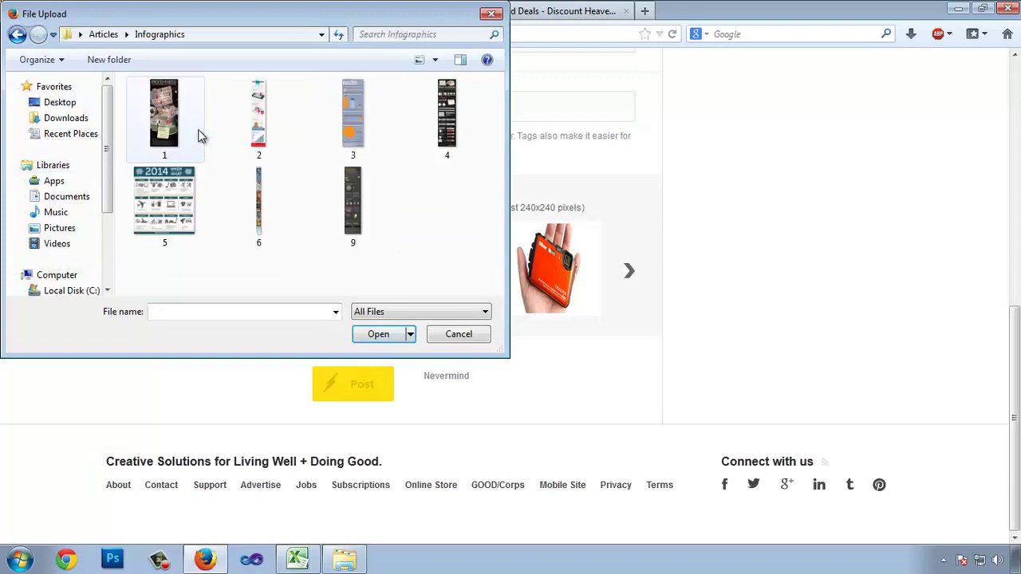
click(157, 134)
click(369, 334)
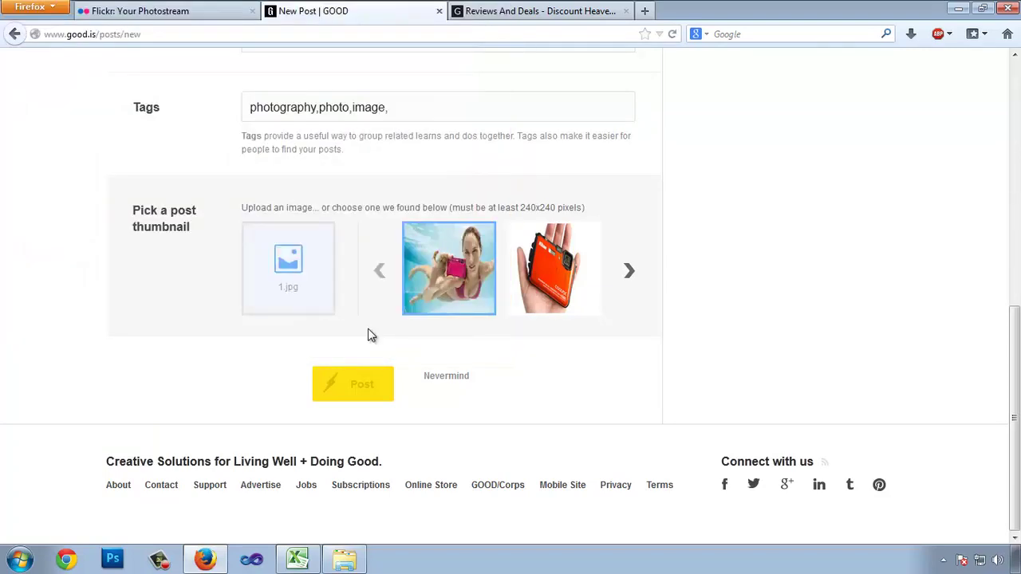
click(630, 272)
click(630, 272)
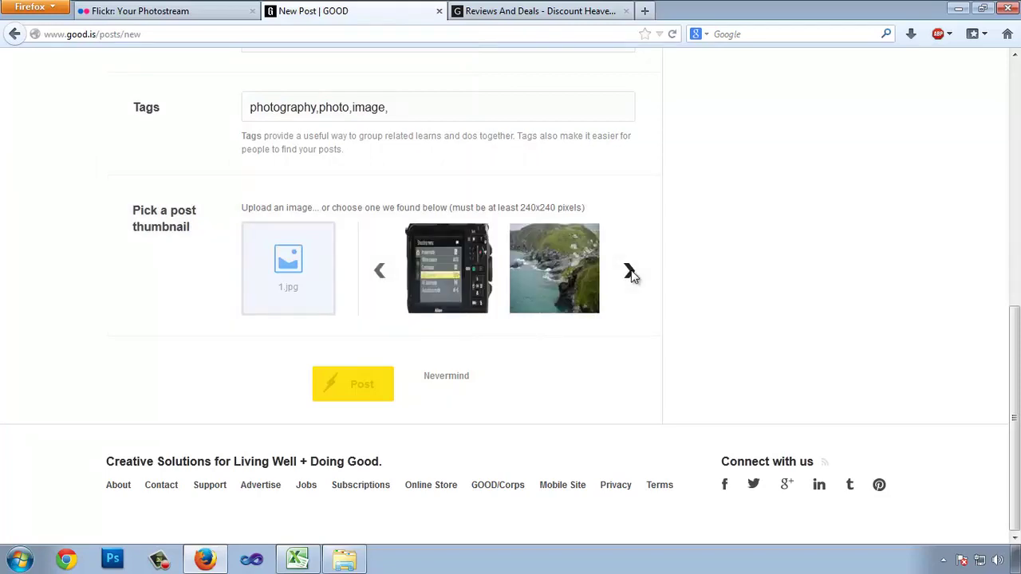
click(630, 272)
Review the URL, title, description and tags of the GOOD post and publish it.
click(326, 396)
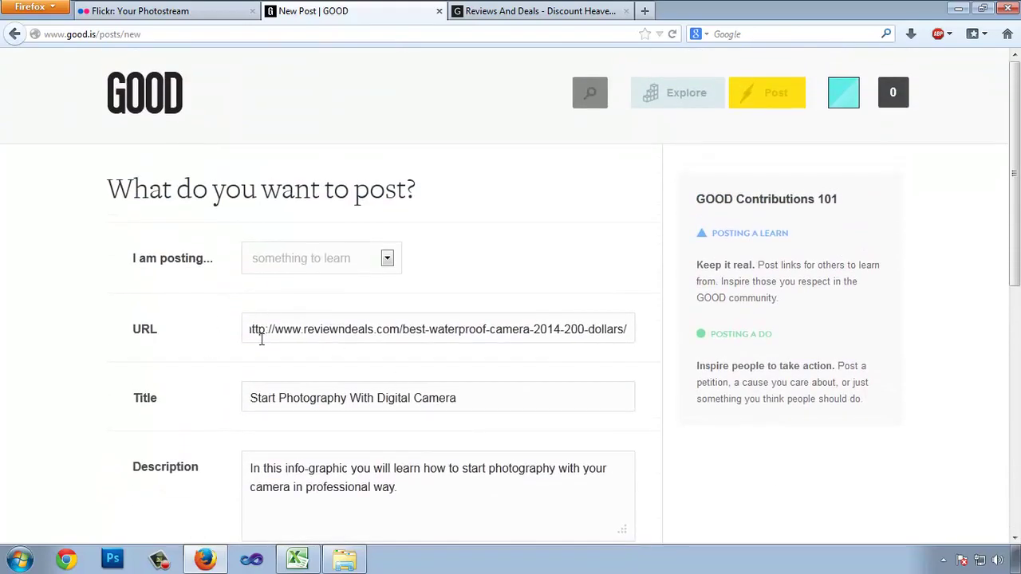
drag(293, 333, 538, 305)
drag(438, 401, 349, 398)
scroll(383, 401, down, 3)
click(406, 312)
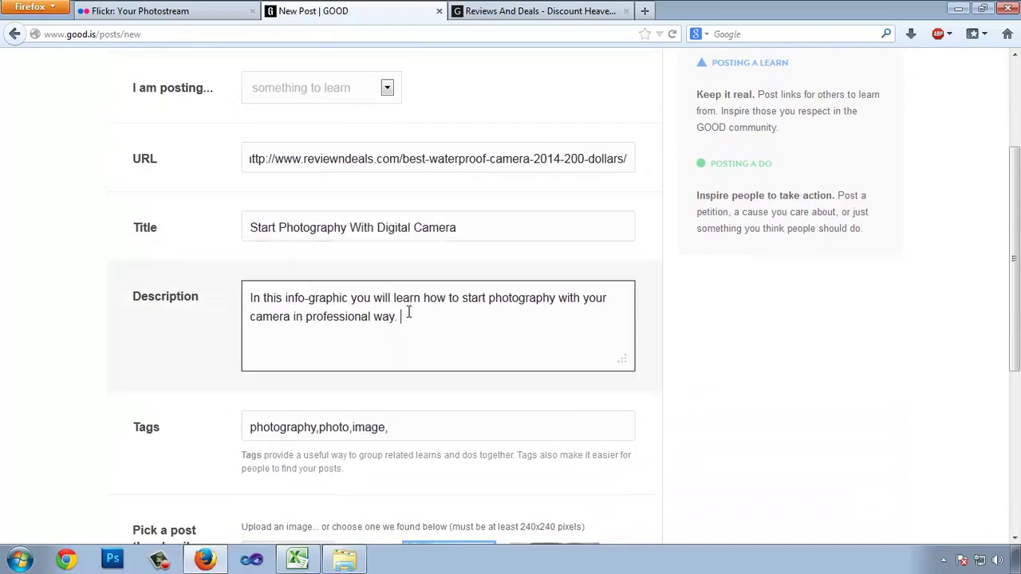
scroll(282, 321, down, 4)
scroll(287, 423, down, 3)
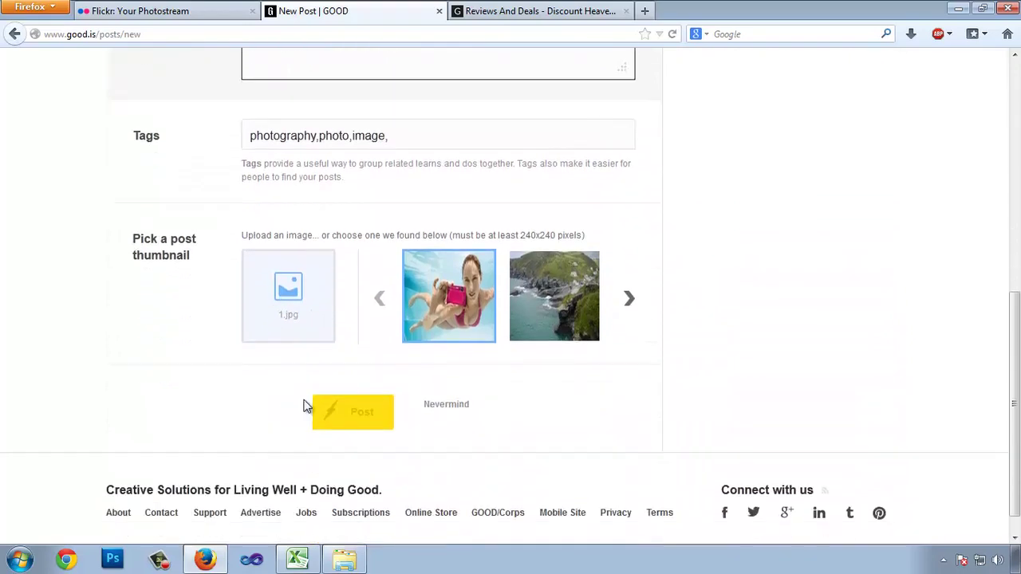
click(341, 401)
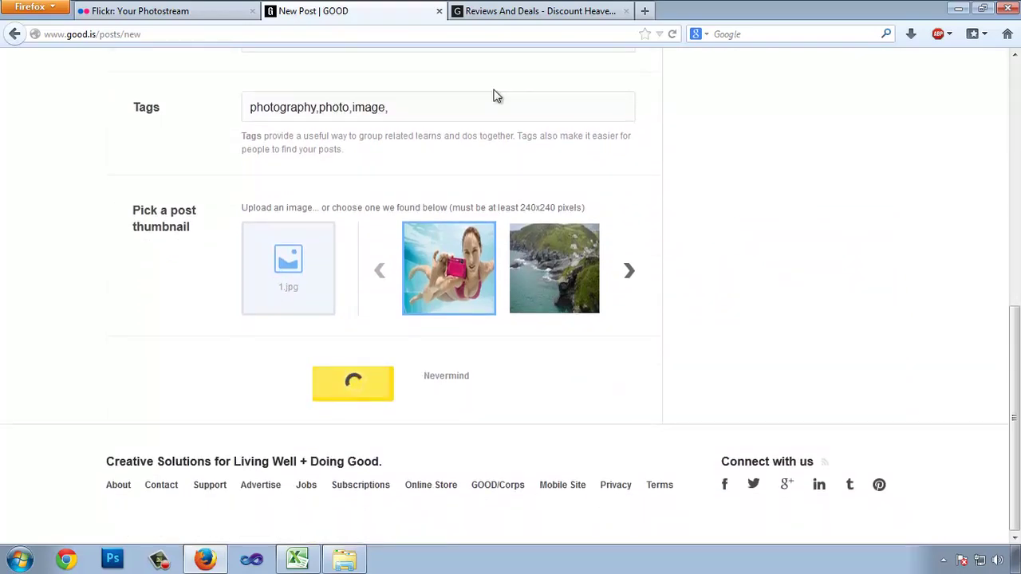
Check the published GOOD post's image, description and link to reviewndeals.com.
click(147, 11)
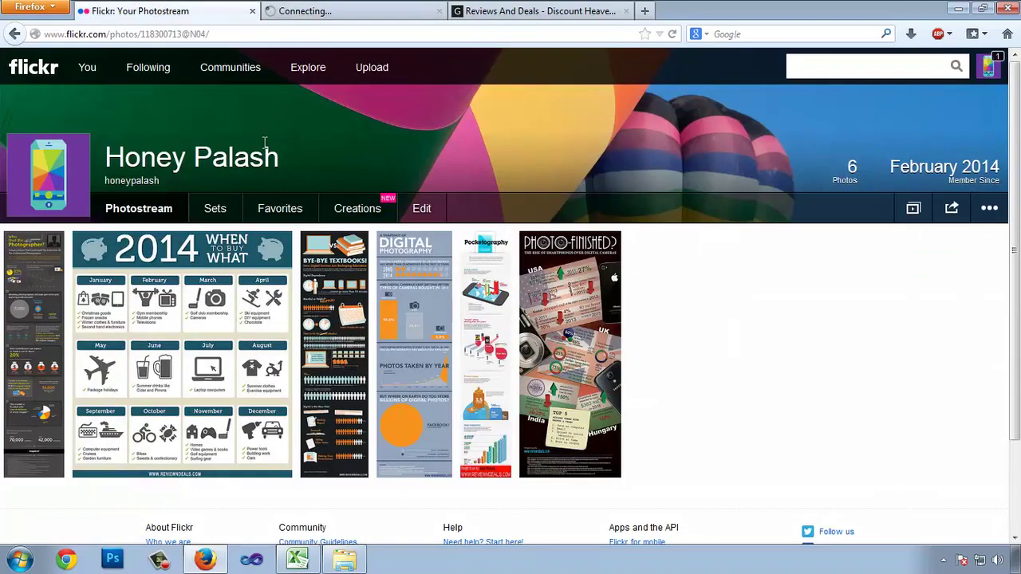
click(382, 8)
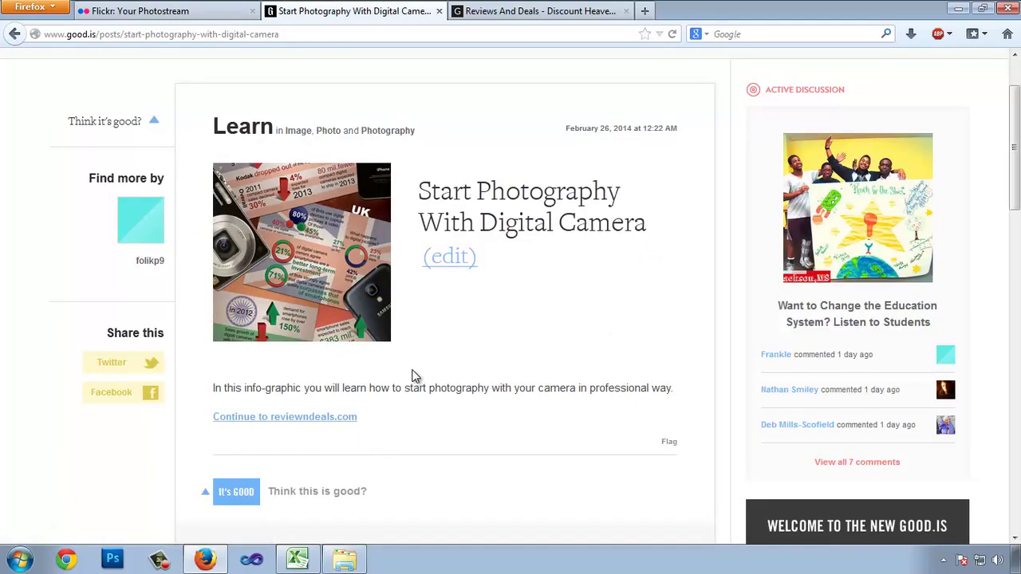
scroll(476, 269, down, 2)
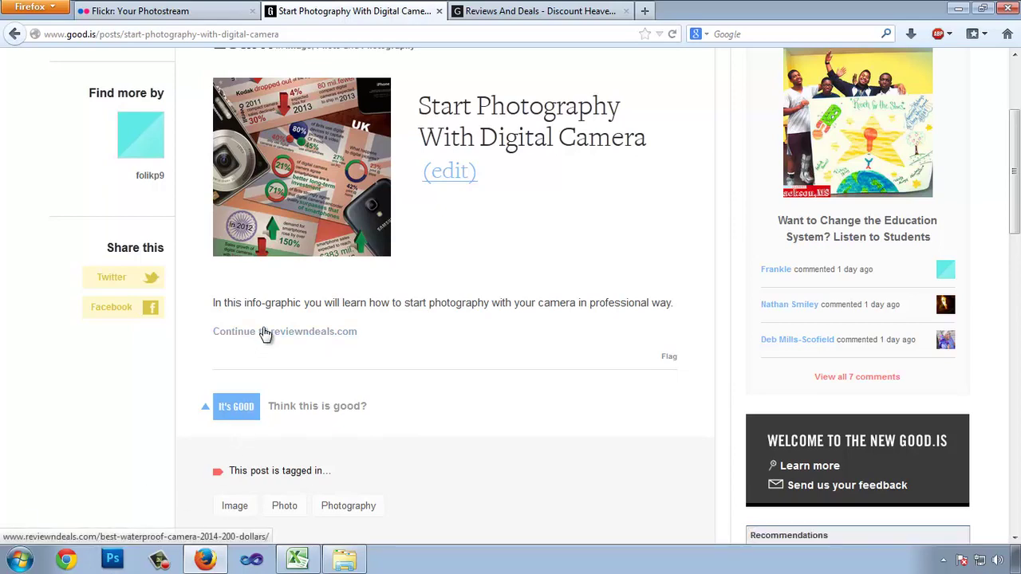
Copy the published GOOD post's address into the Link1 cell E7 of the good.is/infographics row in the Excel backlink sheet.
click(292, 34)
key(ctrl+c)
click(344, 559)
click(298, 559)
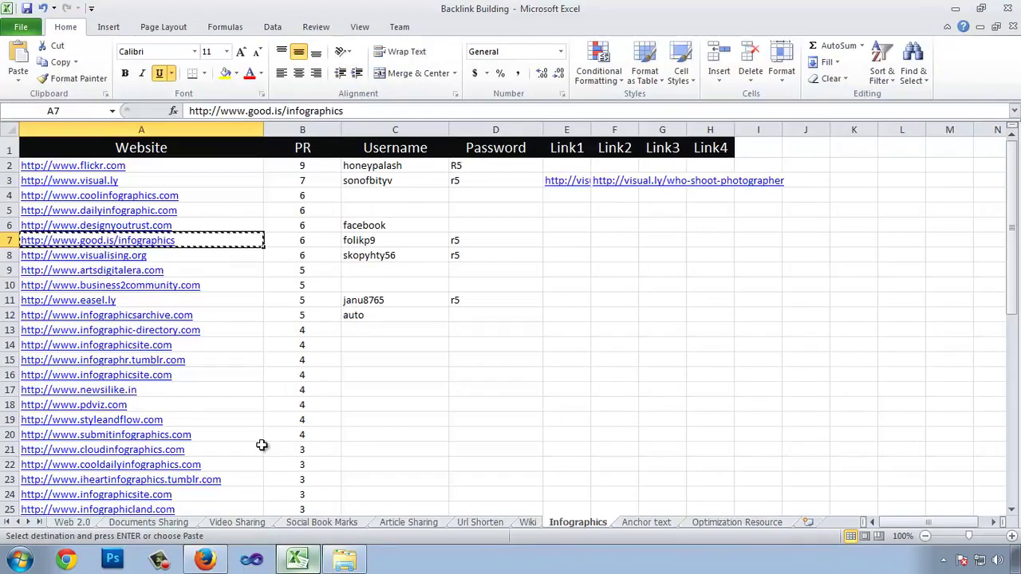
click(558, 240)
key(ctrl+v)
click(575, 373)
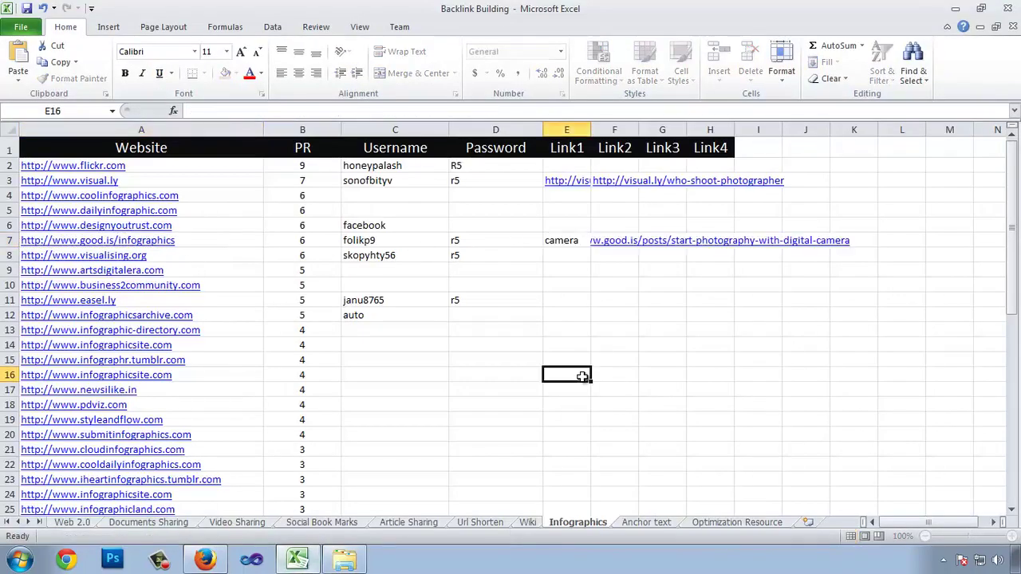
click(496, 351)
Switch back to Firefox and look over the published GOOD post and the infographics in the Flickr photostream.
click(207, 560)
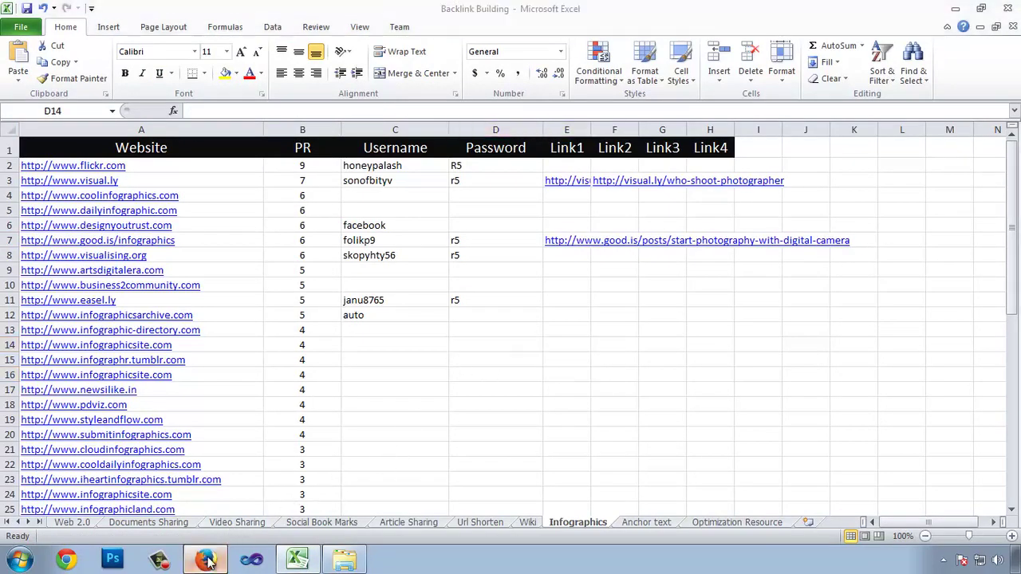
scroll(367, 359, up, 4)
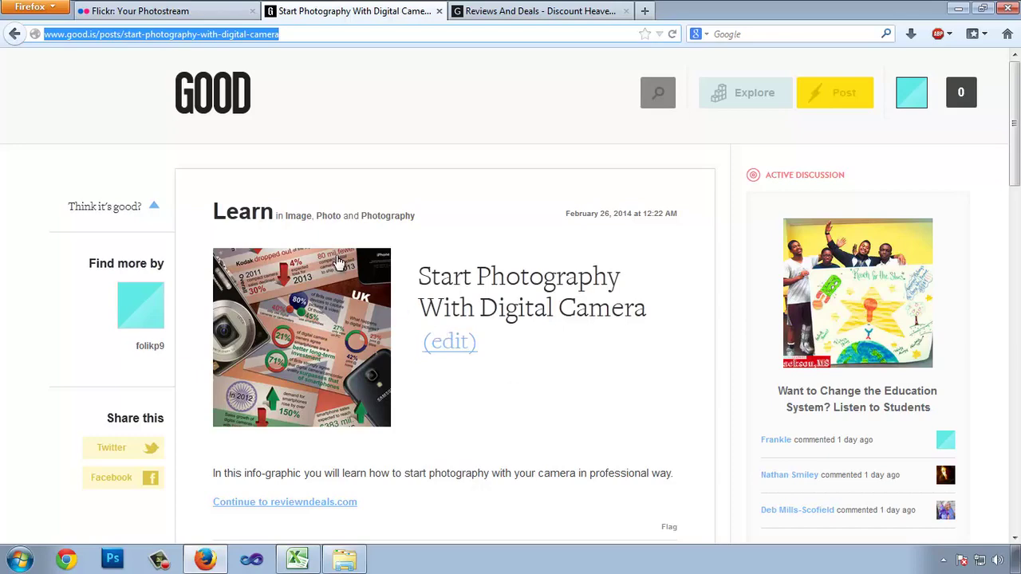
click(171, 11)
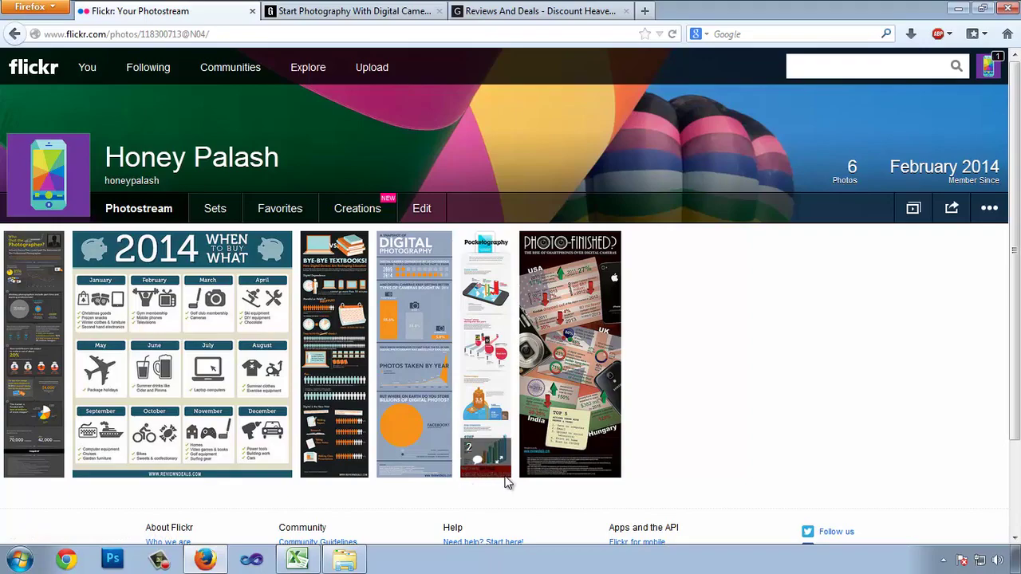
scroll(359, 387, down, 3)
scroll(615, 330, up, 3)
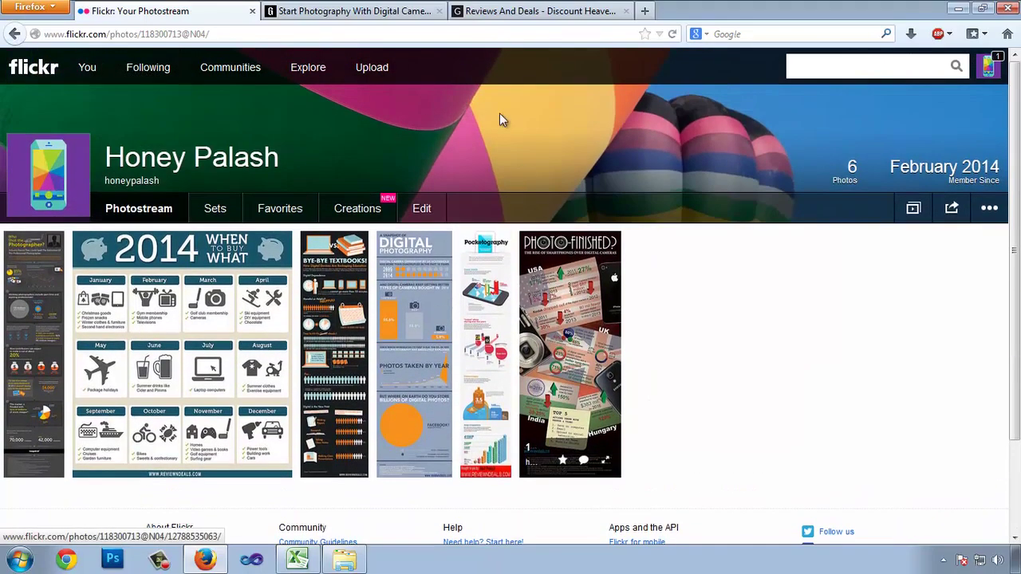